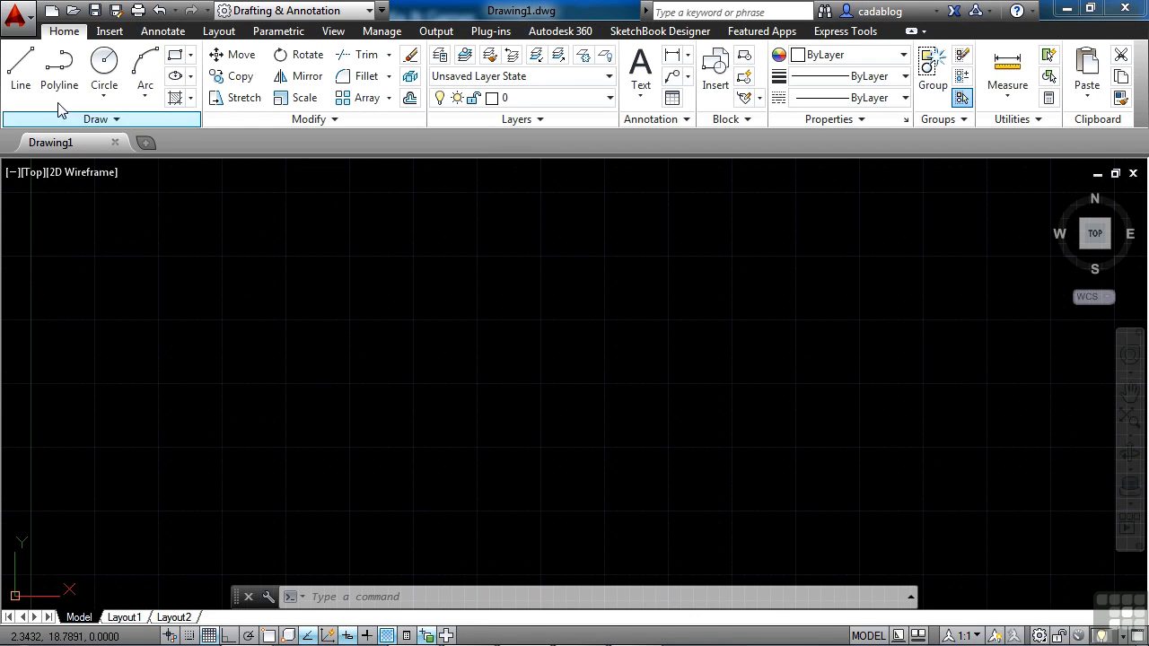
# Step: Browse the application menu's New, Open, Save As, Publish and Print submenus to show Plot options
pyautogui.click(18, 24)
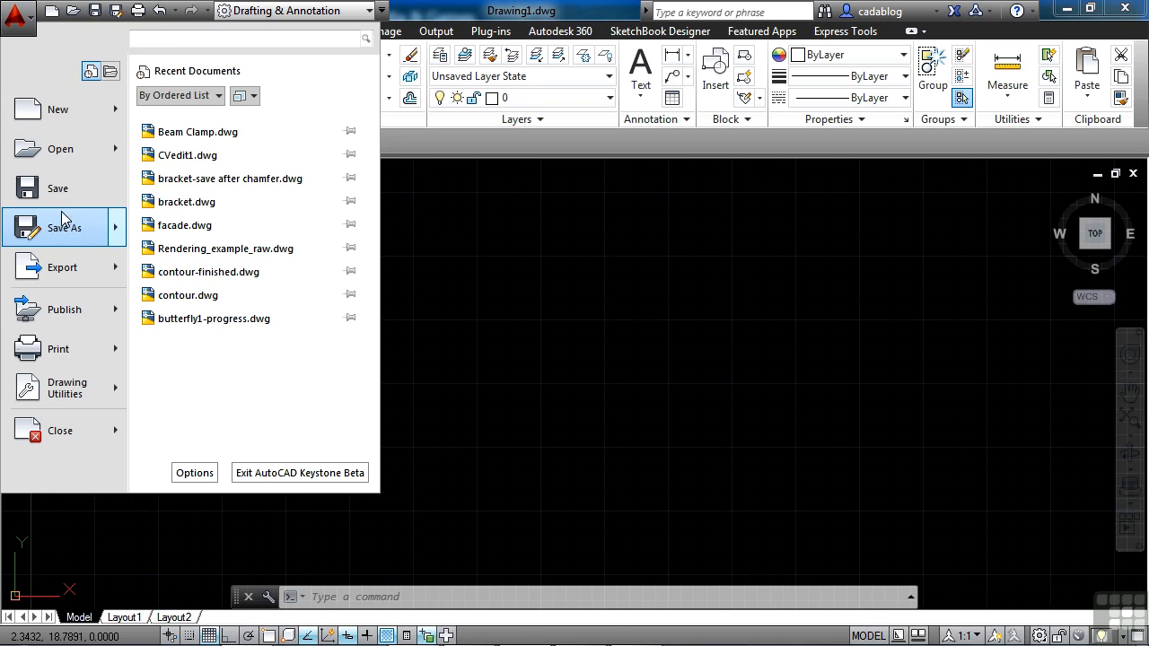
pyautogui.moveTo(69, 113)
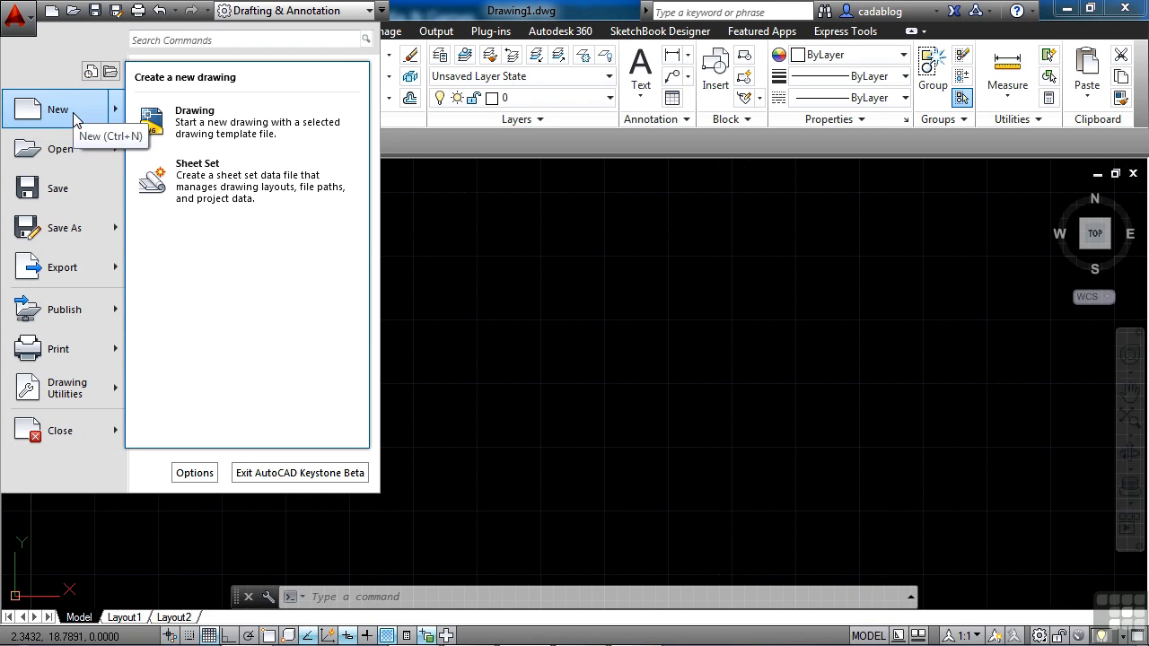
pyautogui.moveTo(77, 154)
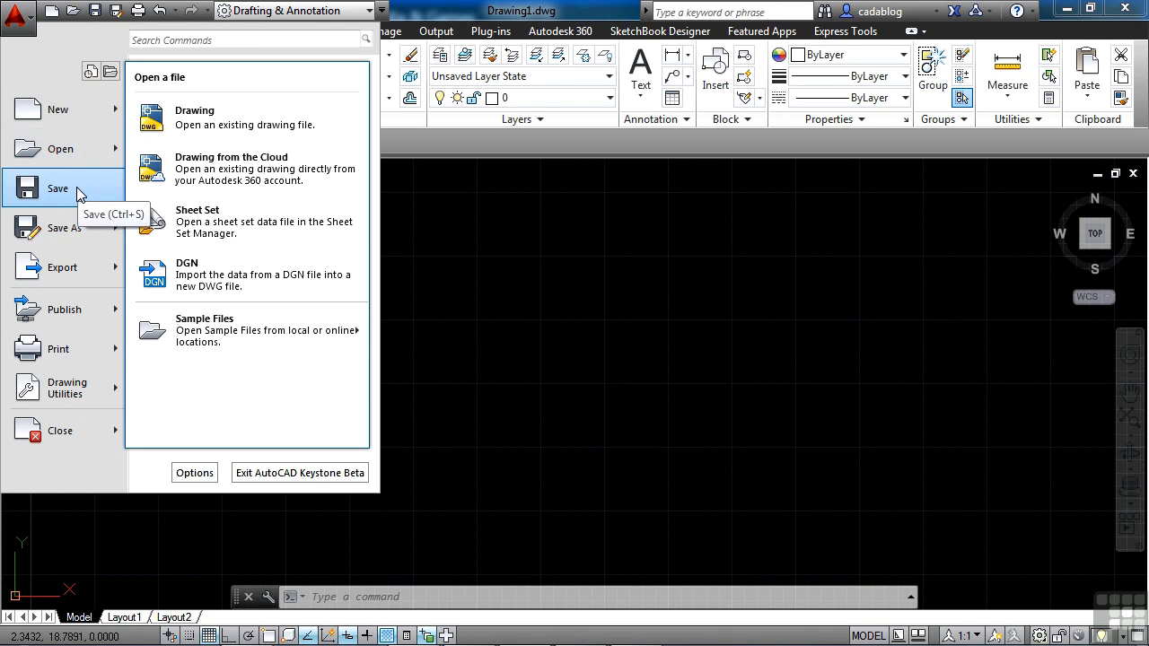
pyautogui.moveTo(89, 231)
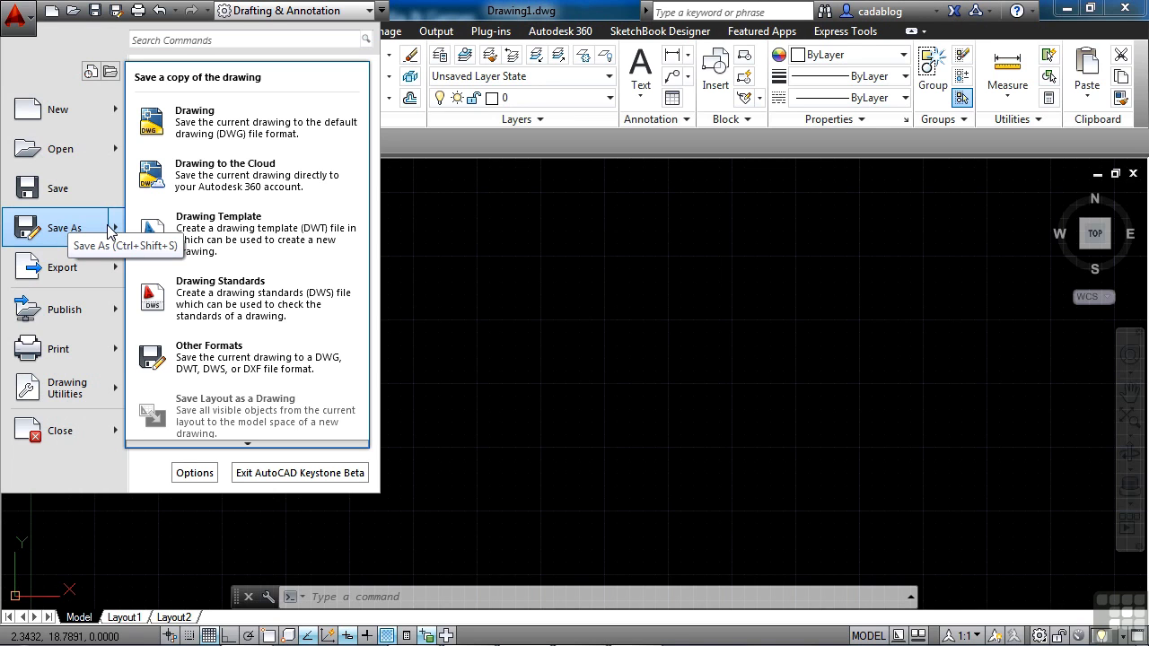
pyautogui.moveTo(68, 311)
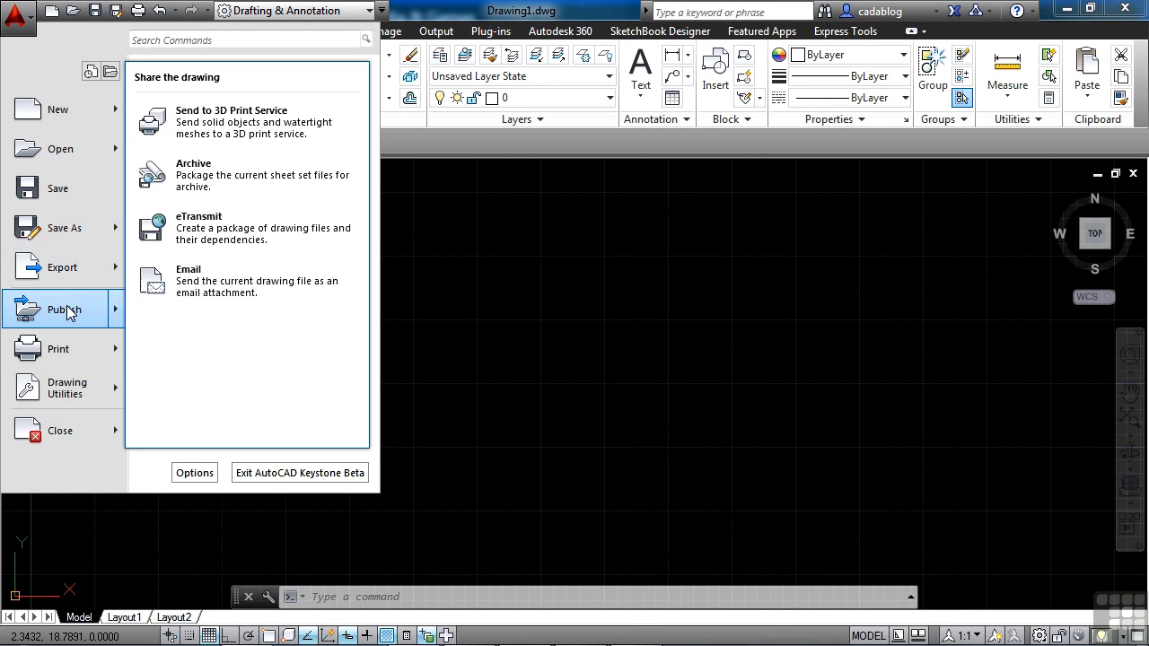
pyautogui.moveTo(75, 353)
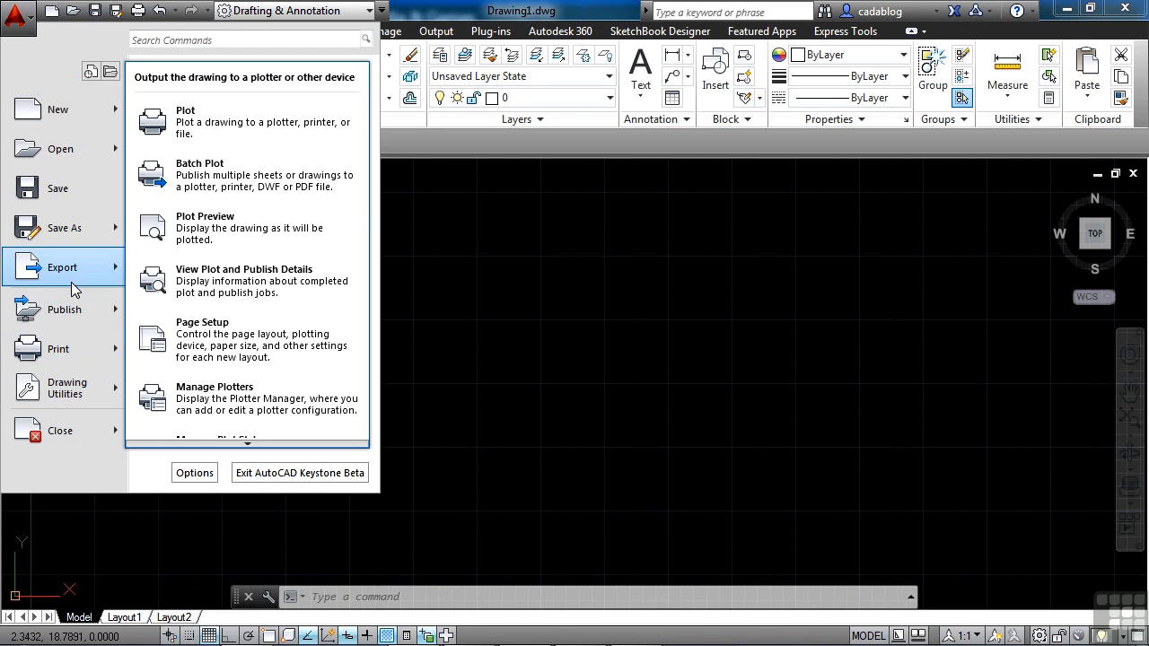
# Step: Show the Export submenu listing DWF, DWFx, 3D DWF, PDF, DGN, FBX and Other Formats
pyautogui.moveTo(71, 277)
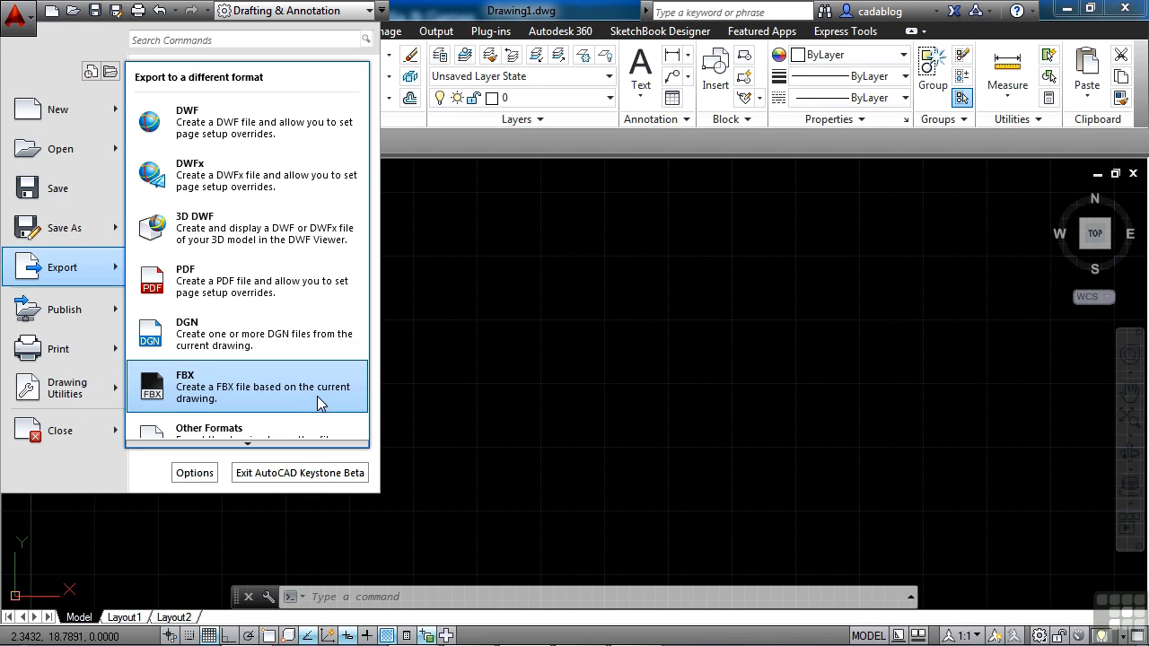
# Step: Start Export > Other Formats, review the Files of type list, and cancel the Export Data dialog
pyautogui.click(245, 431)
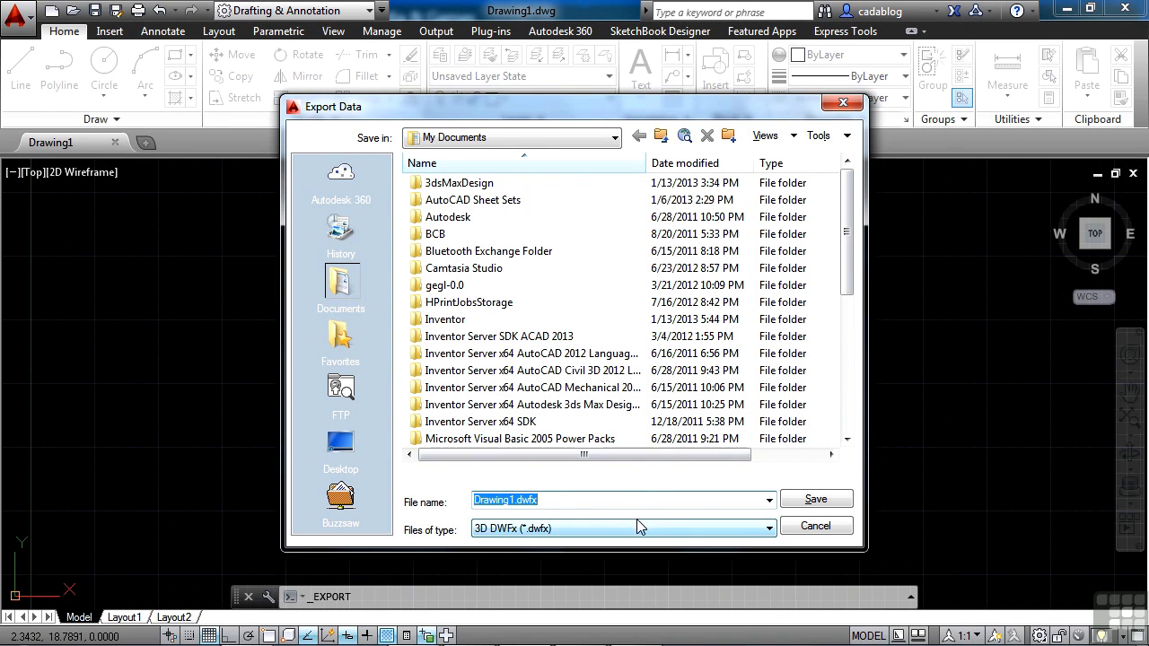
pyautogui.click(674, 530)
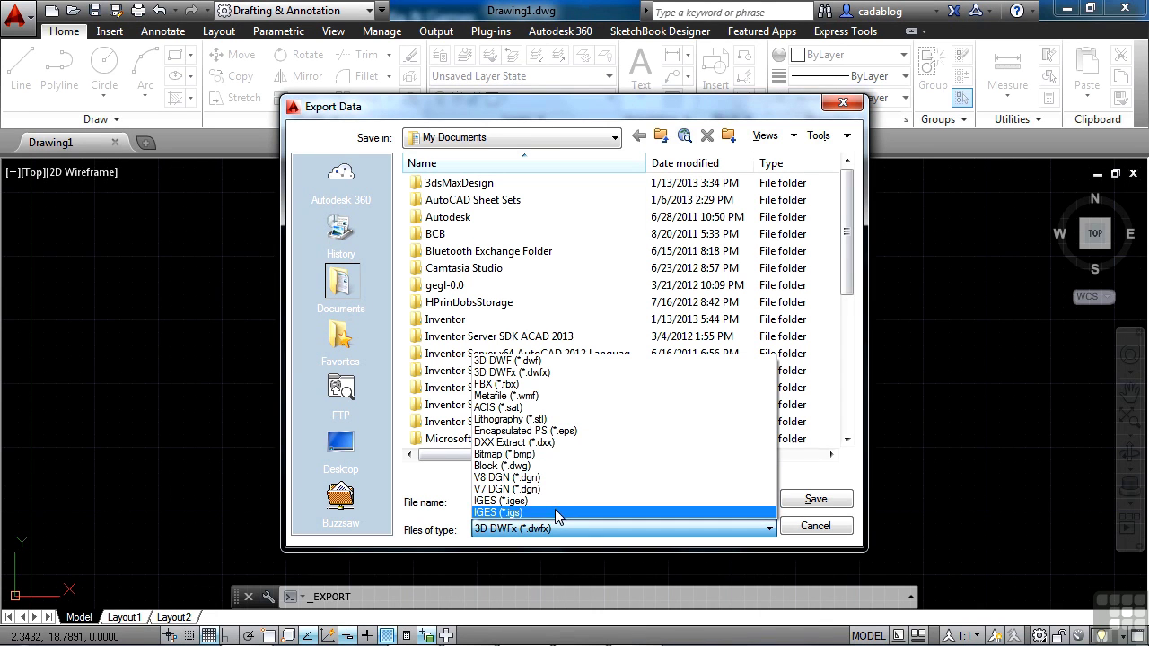
pyautogui.click(813, 526)
pyautogui.click(815, 526)
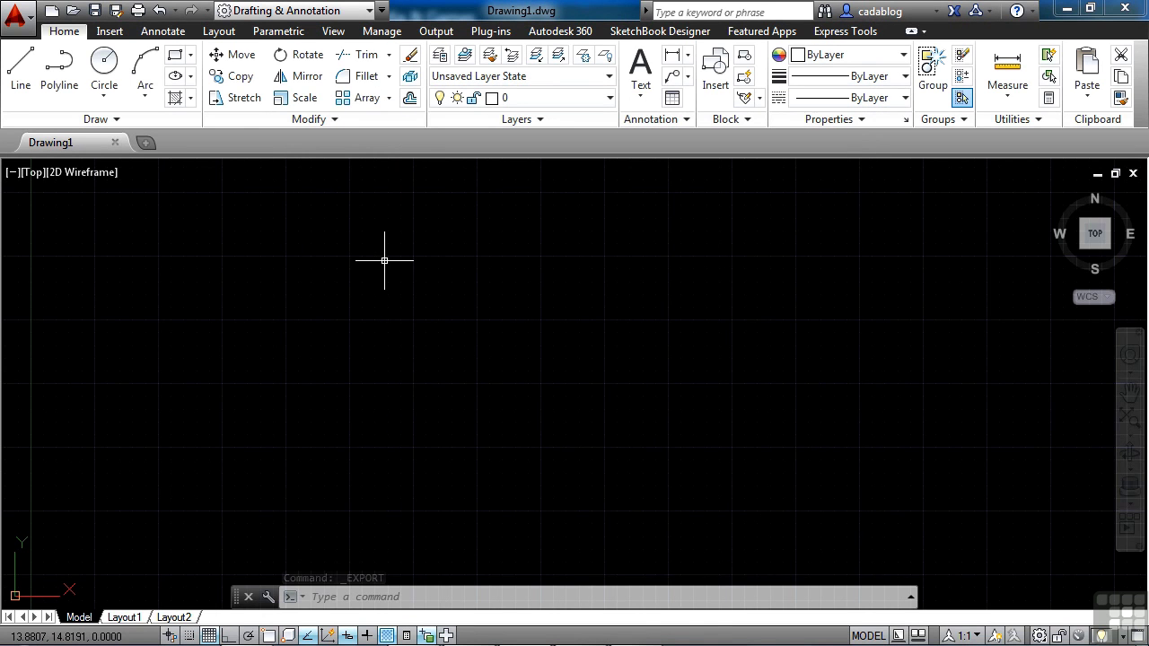
pyautogui.click(16, 16)
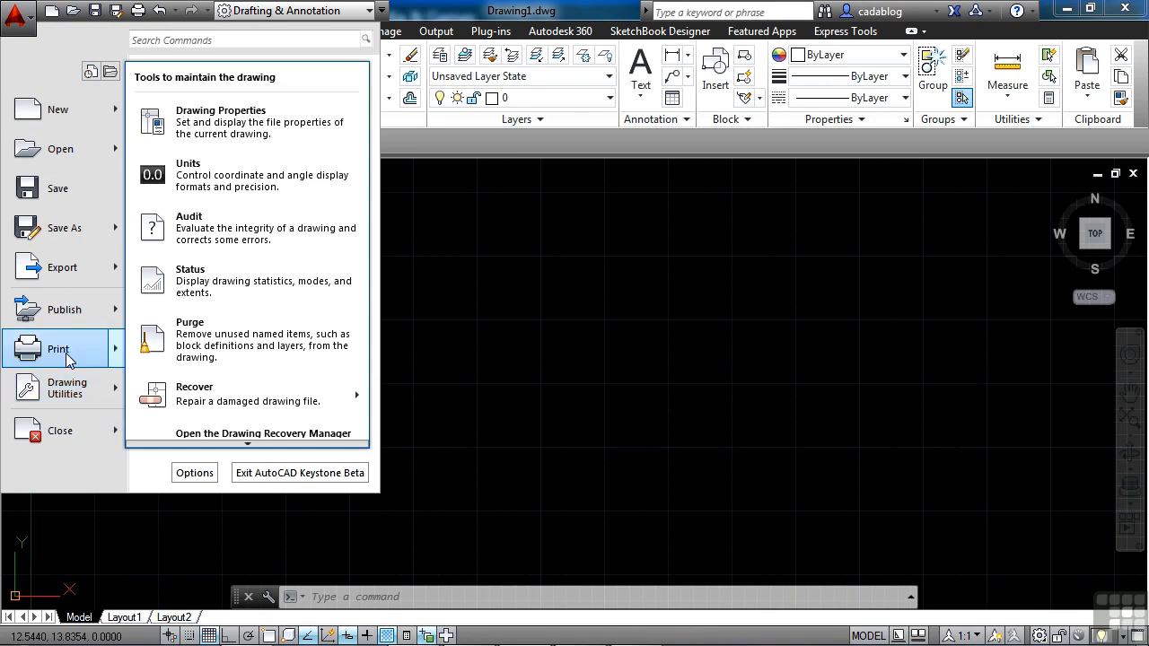
pyautogui.moveTo(55, 110)
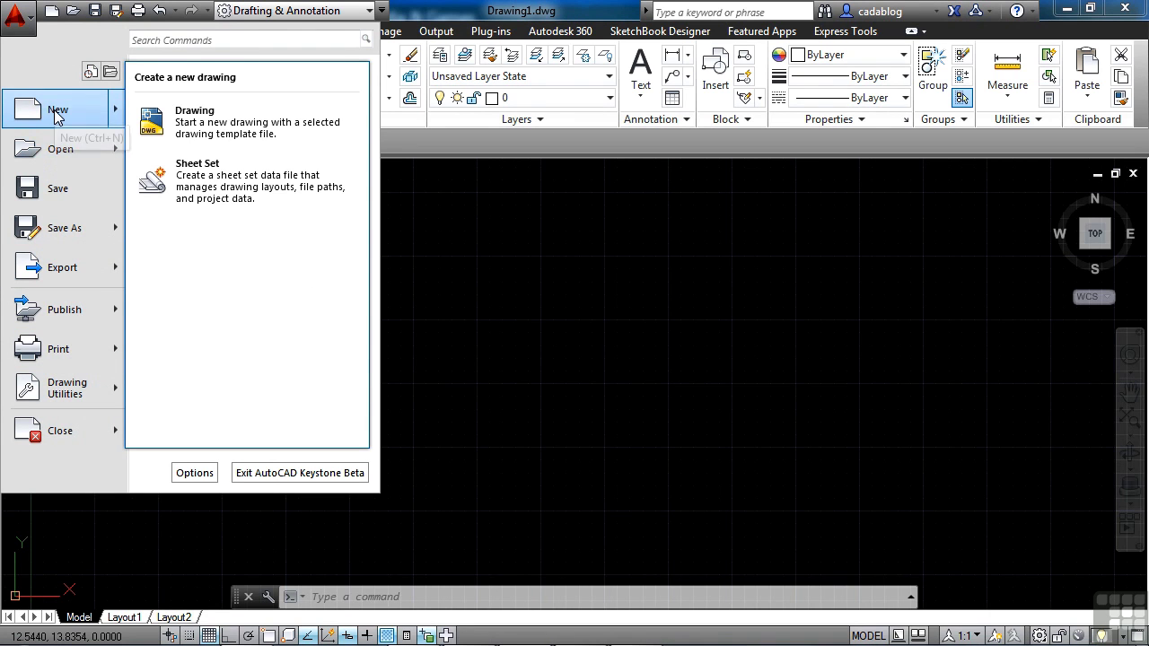
pyautogui.click(56, 110)
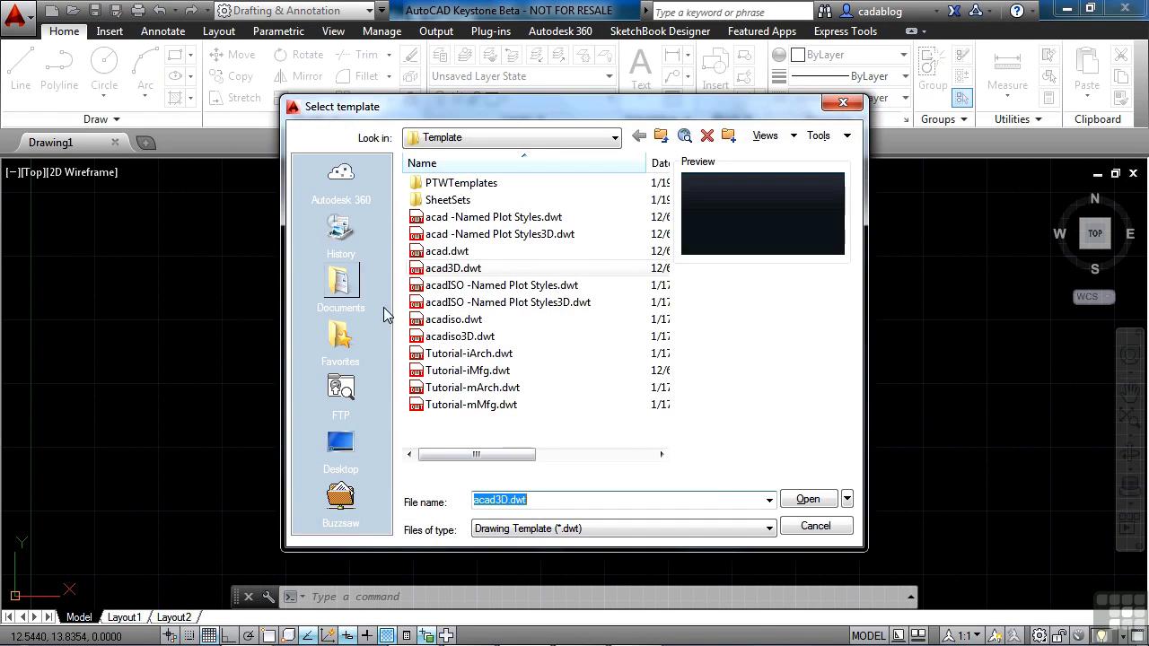
pyautogui.click(805, 527)
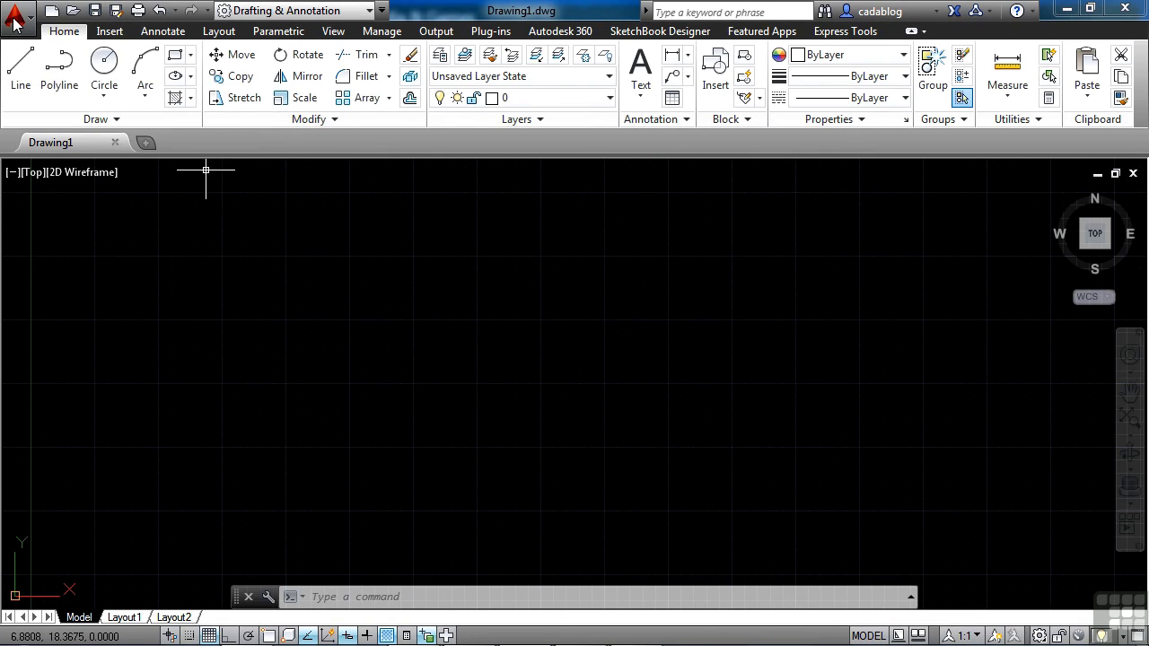
# Step: Browse the application menu down to Drawing Utilities: Drawing Properties, Units, Audit, Status, Purge, Recover
pyautogui.click(15, 22)
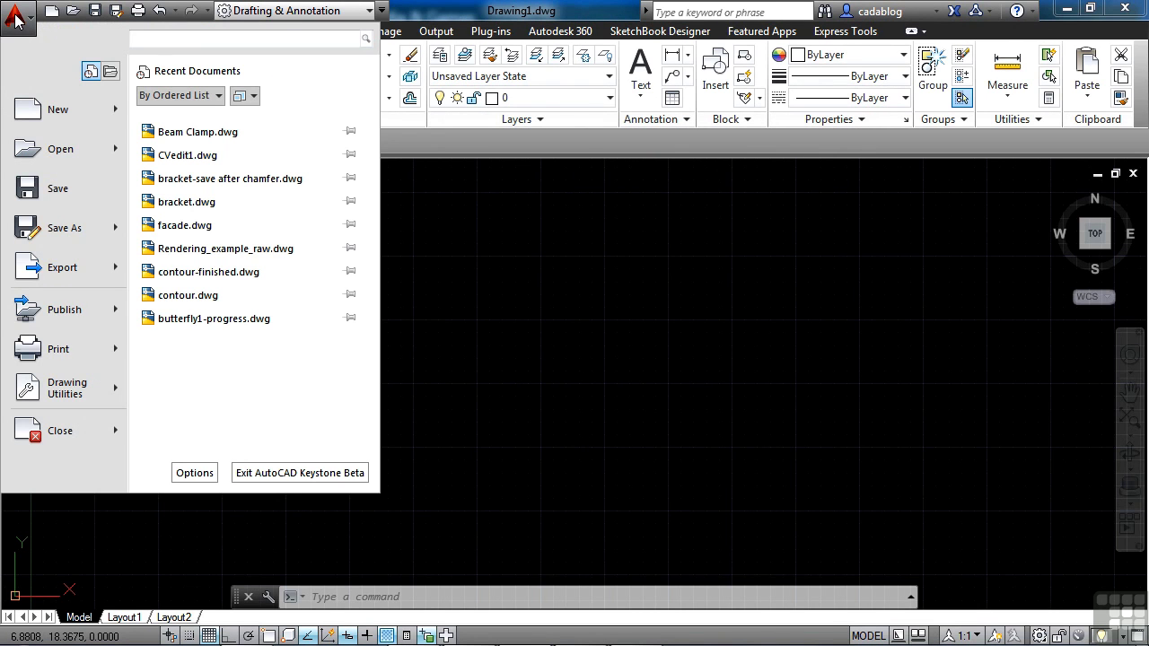
pyautogui.moveTo(119, 120)
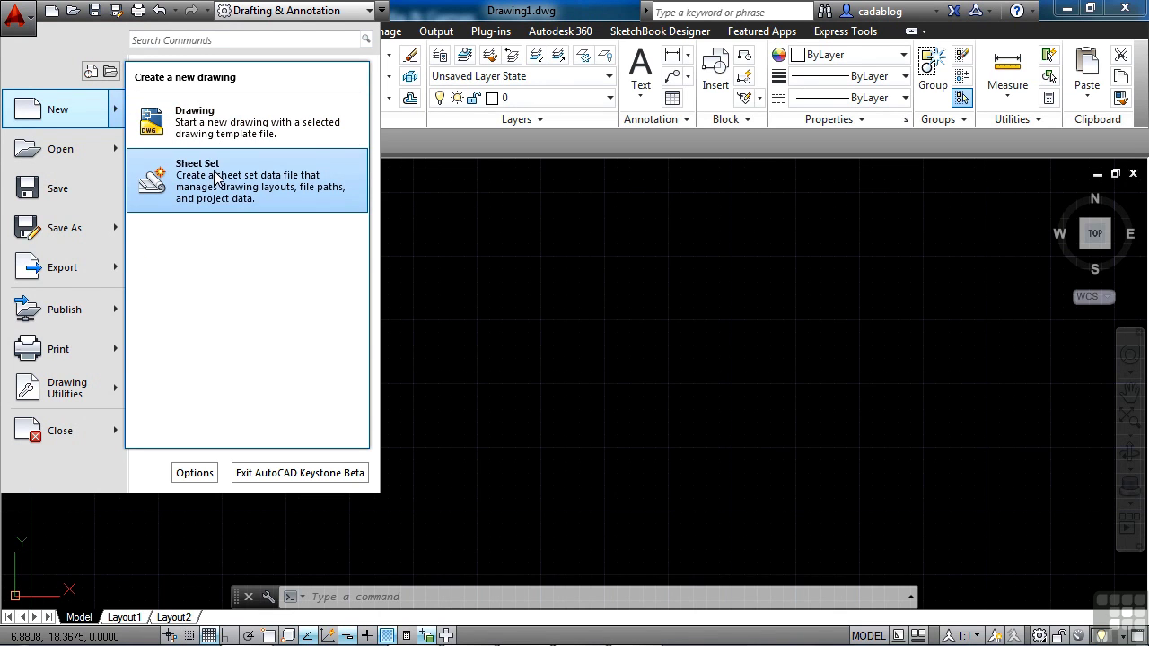
pyautogui.moveTo(70, 156)
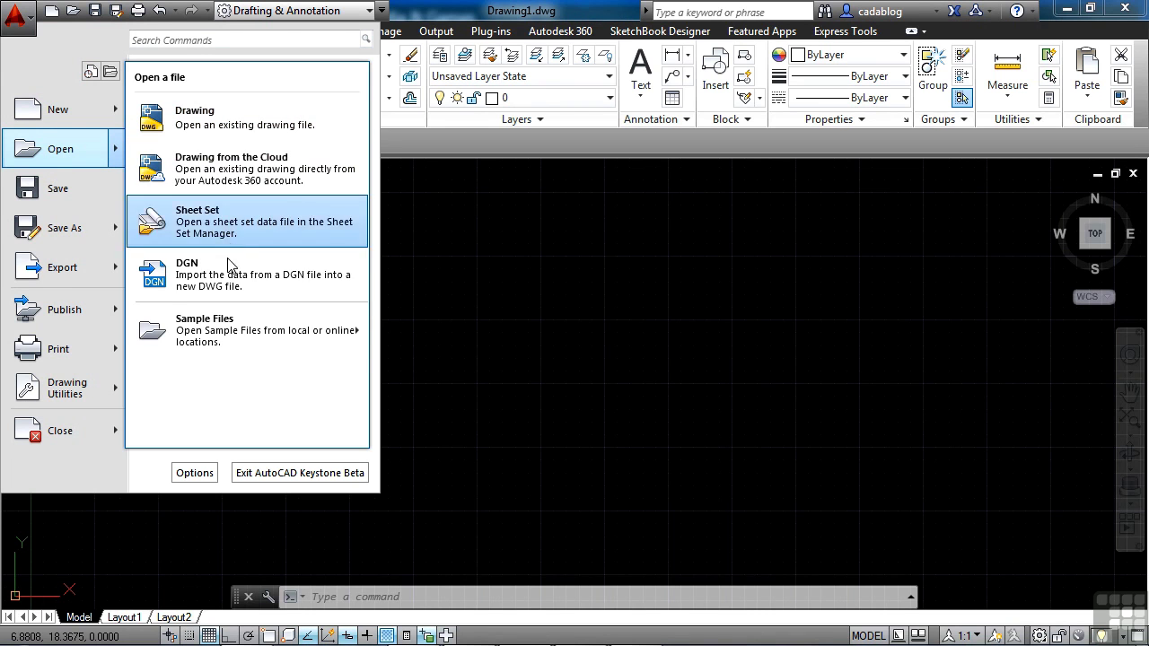
pyautogui.moveTo(231, 336)
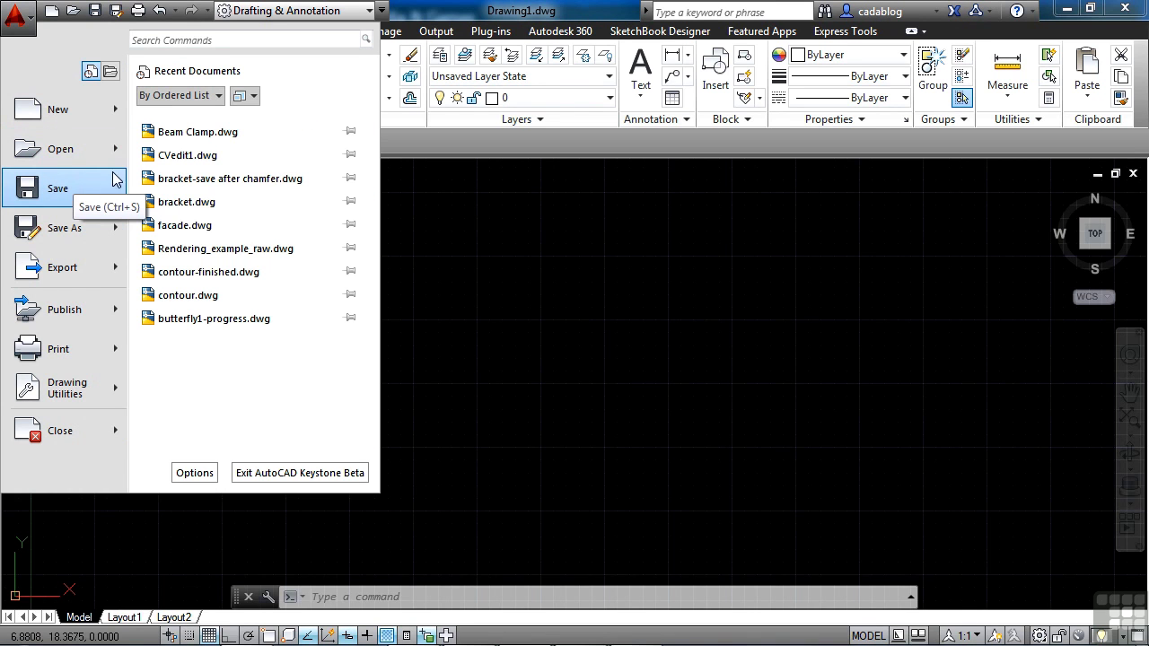
pyautogui.moveTo(81, 231)
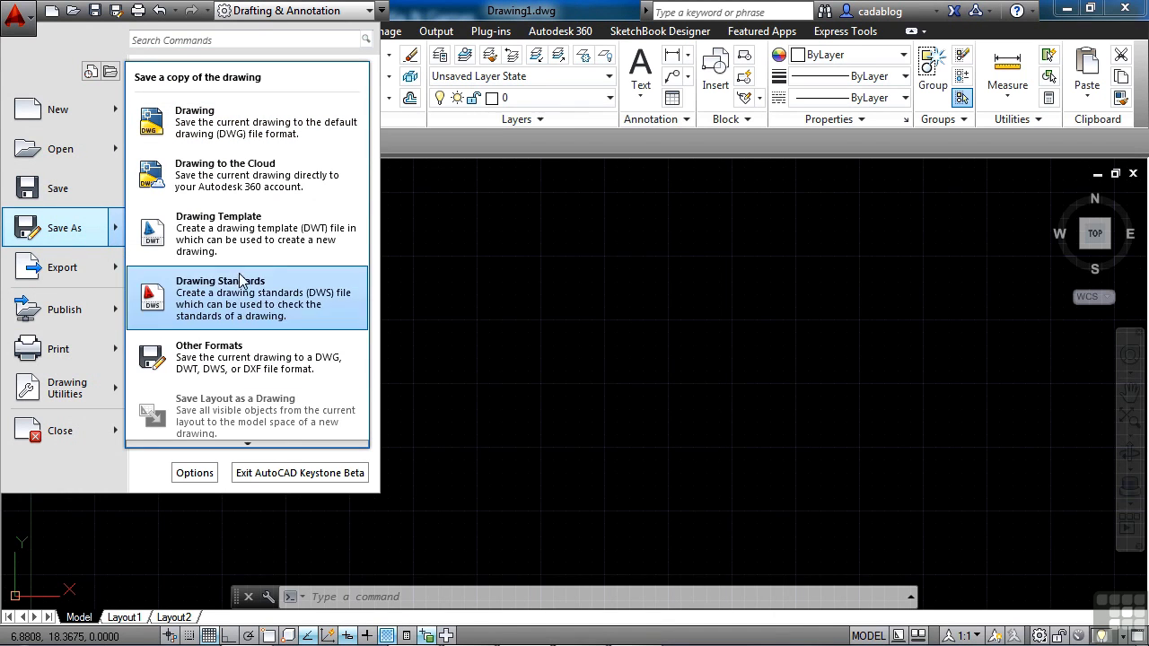
pyautogui.moveTo(115, 273)
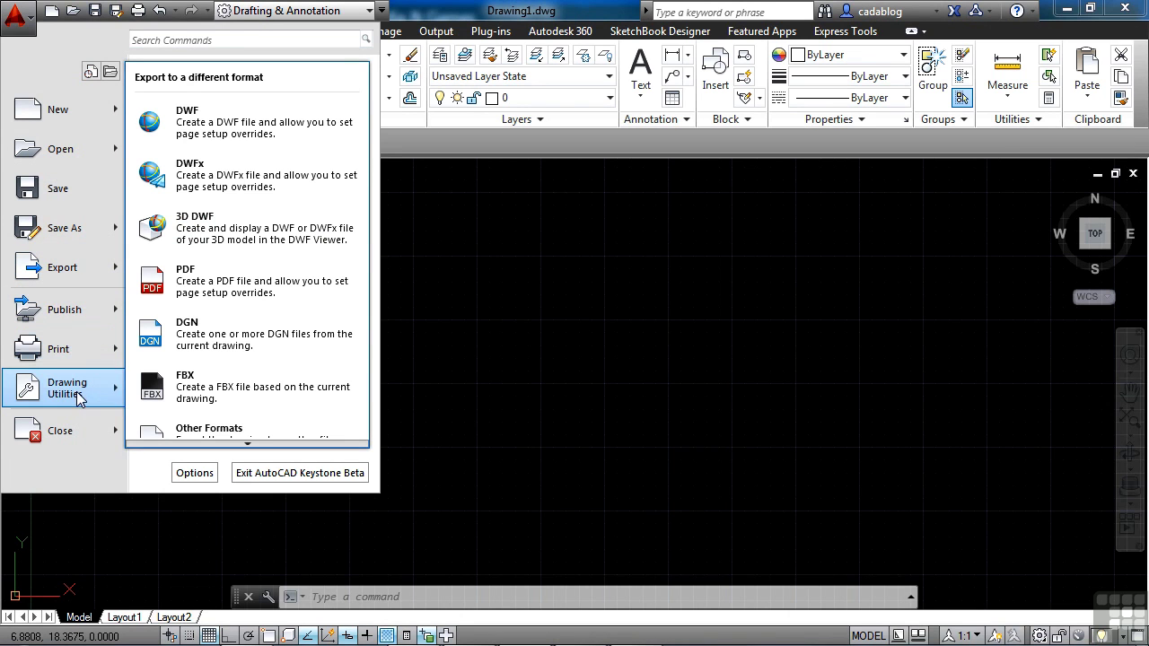
pyautogui.moveTo(79, 398)
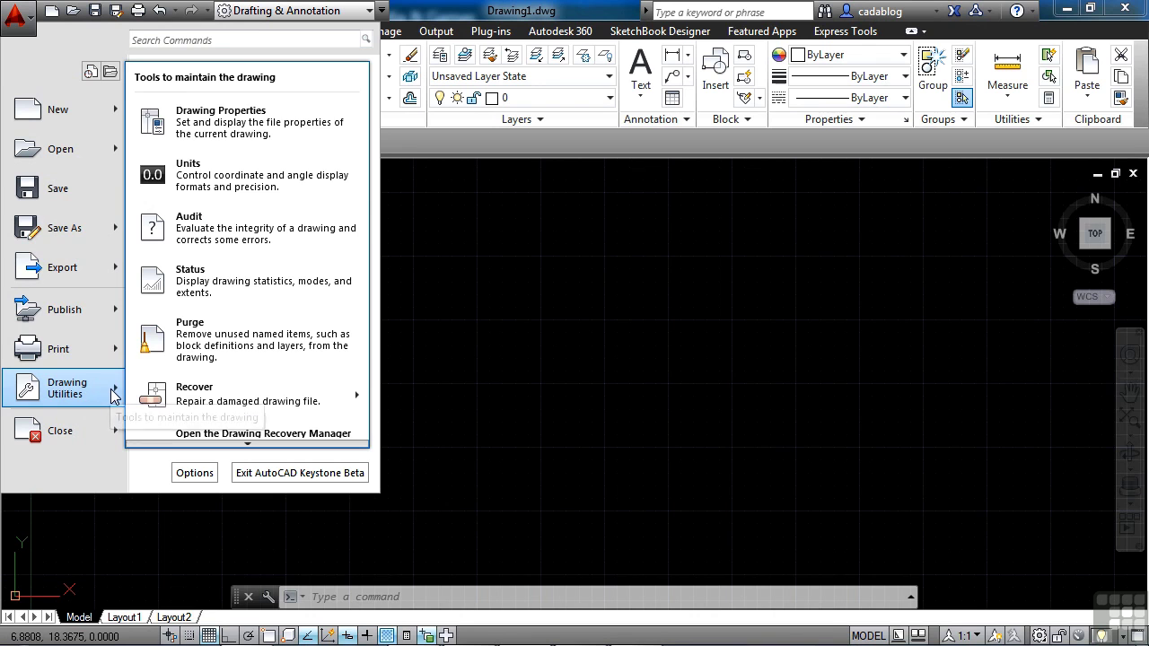
# Step: Open Drawing1's Properties, review the Summary, Statistics, Custom and General tabs, then cancel
pyautogui.click(295, 124)
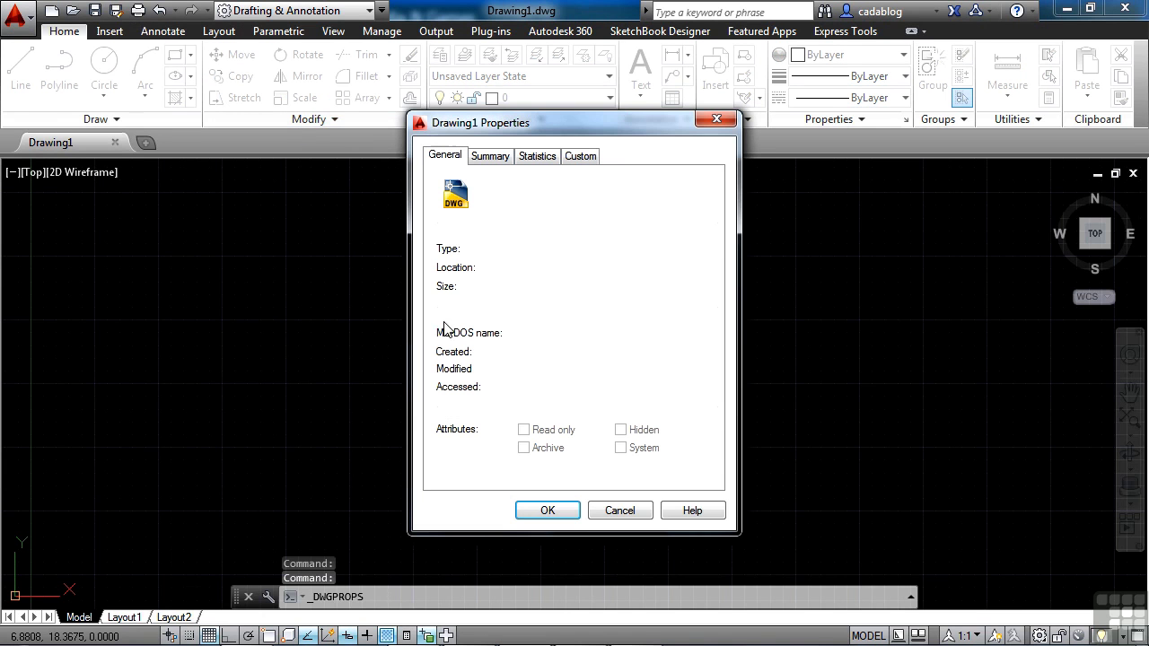
pyautogui.click(502, 160)
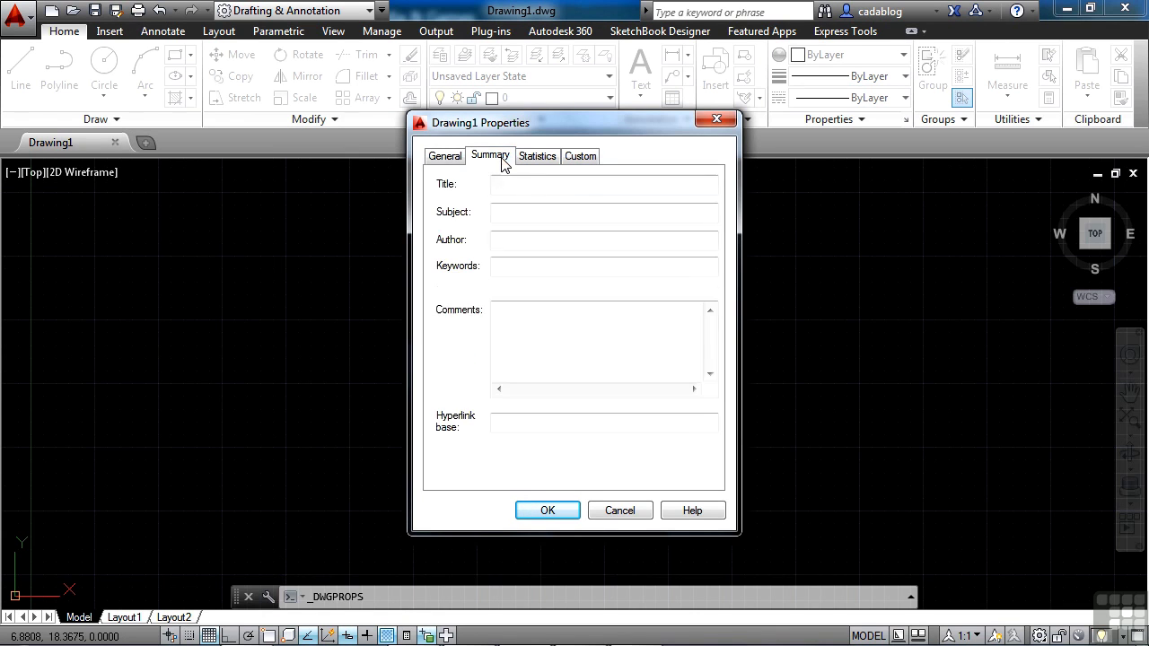
pyautogui.click(531, 158)
pyautogui.click(581, 158)
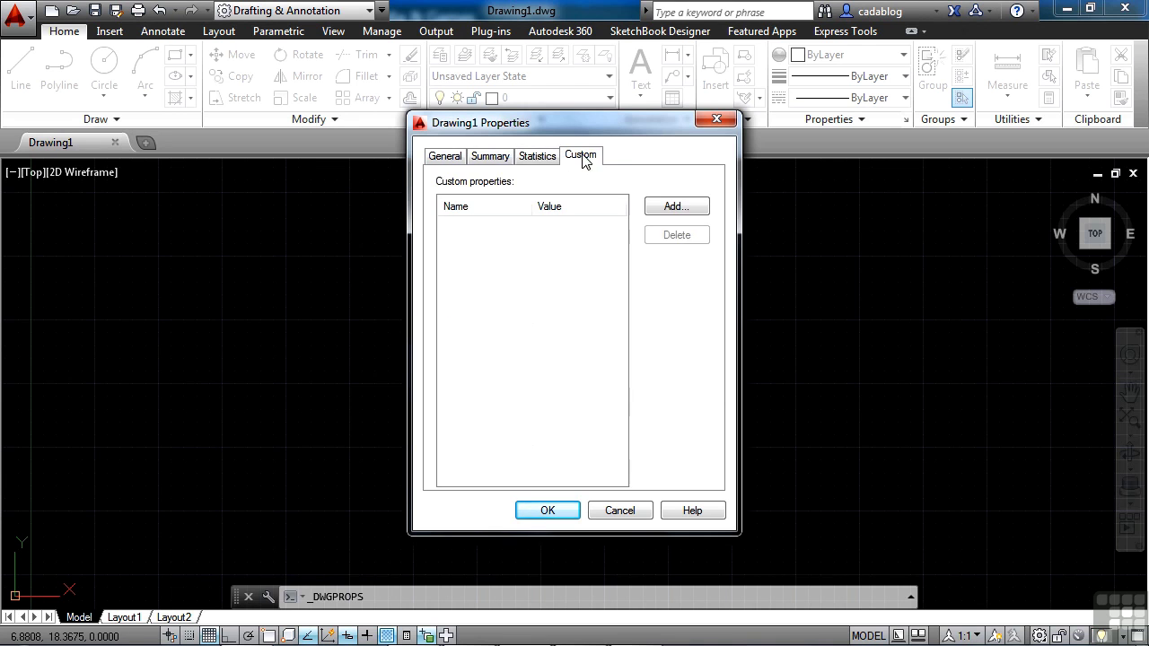
pyautogui.click(437, 155)
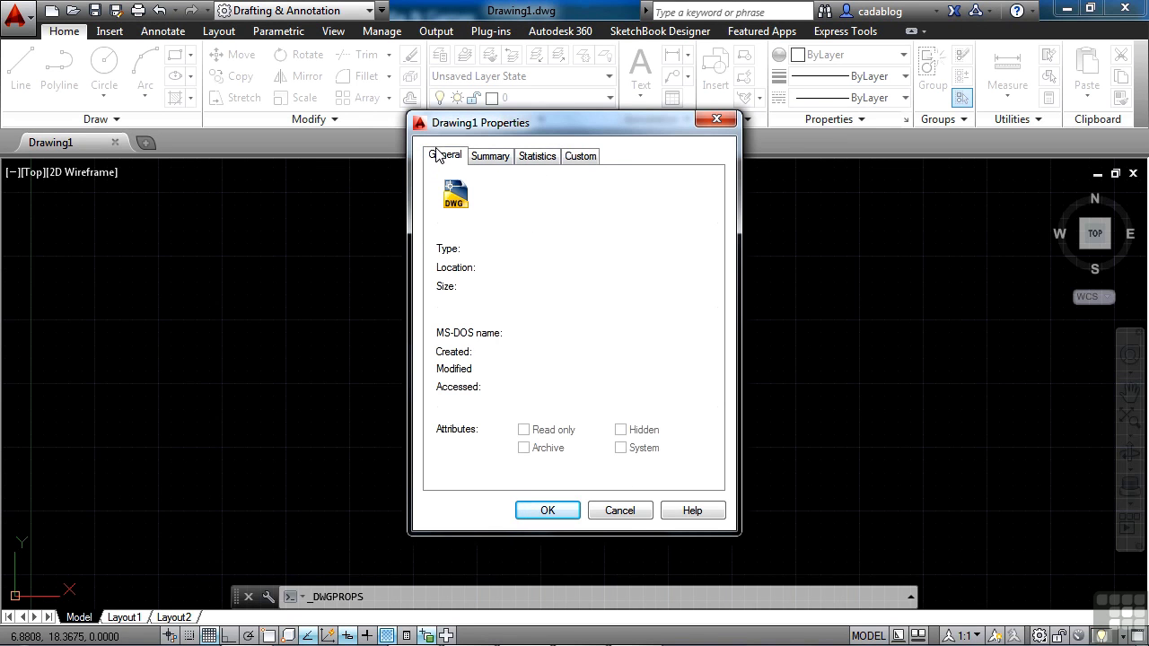
pyautogui.click(618, 510)
# Step: Reopen the application menu and expand Drawing Utilities down to Recover and Recover with Xrefs
pyautogui.click(16, 16)
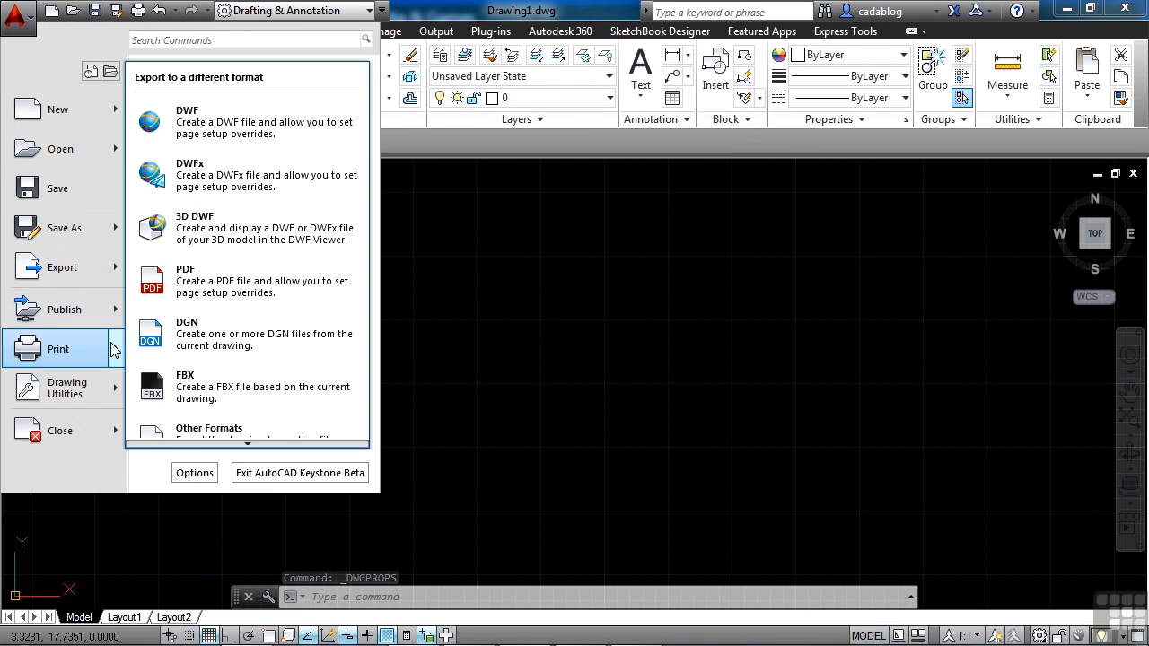
pyautogui.moveTo(117, 395)
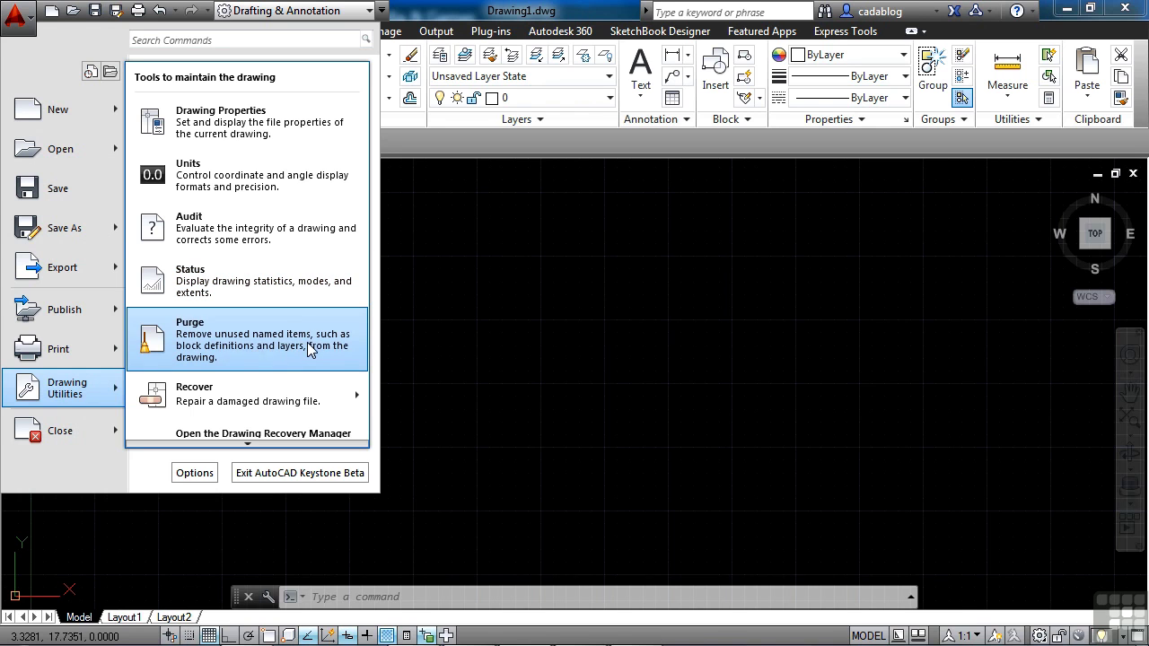
pyautogui.moveTo(313, 405)
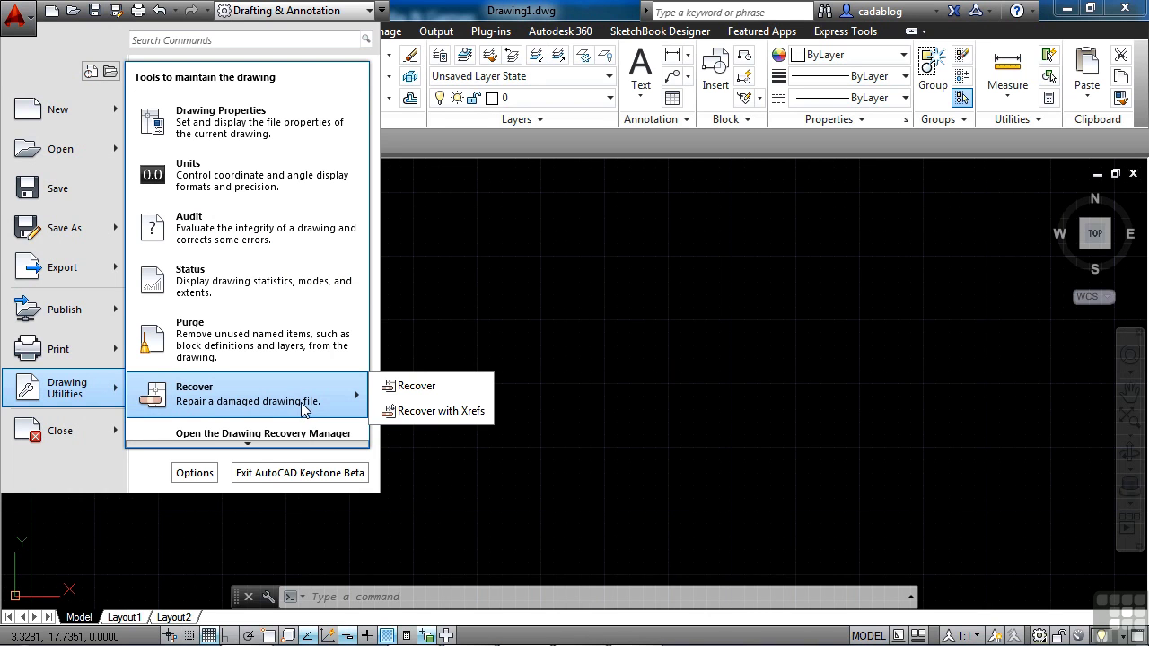
# Step: Display the Recover submenu, including Open the Drawing Recovery Manager
pyautogui.moveTo(258, 447)
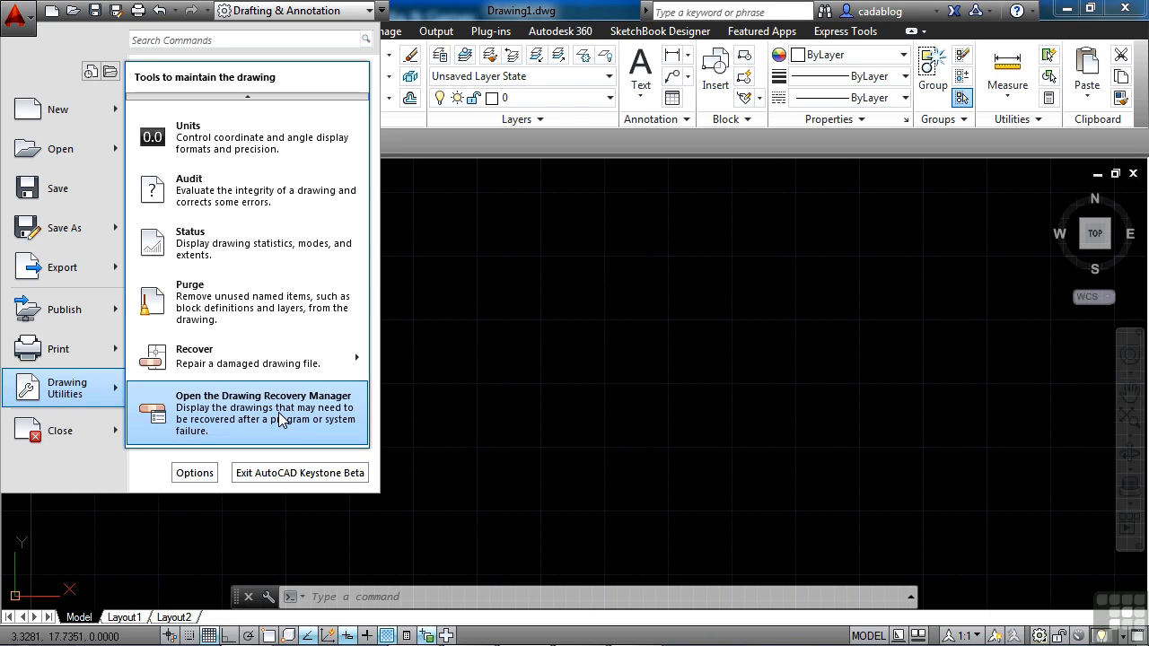
pyautogui.moveTo(291, 364)
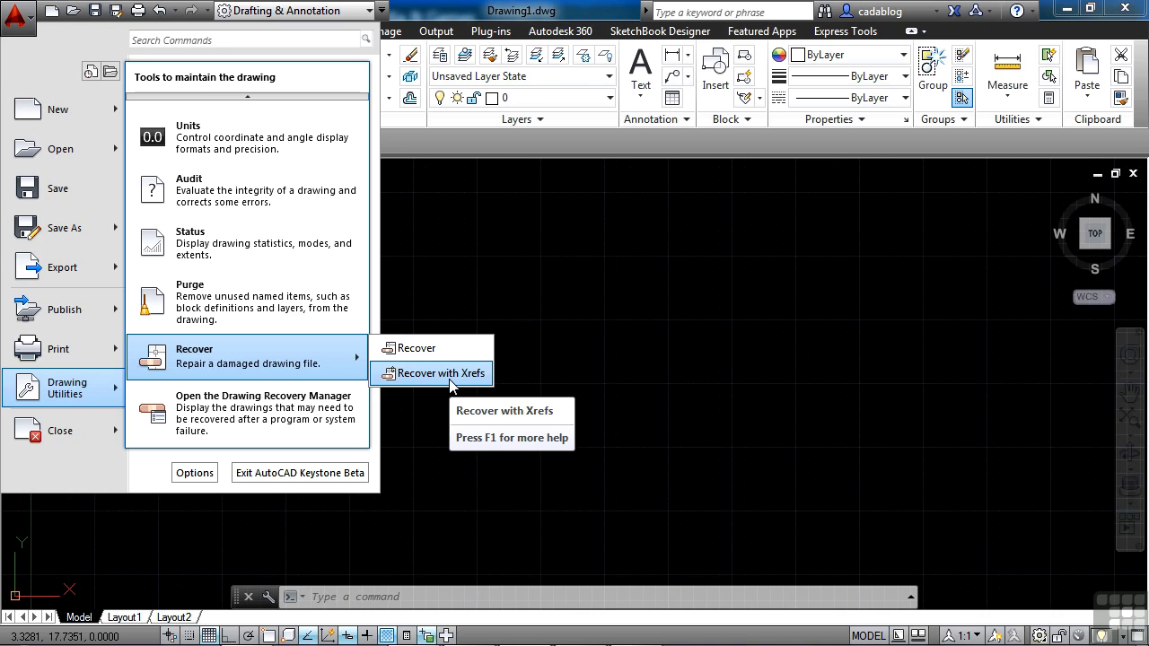
# Step: Reopen the application menu, check open drawings, then preview recent files such as Beam Clamp.dwg
pyautogui.click(609, 408)
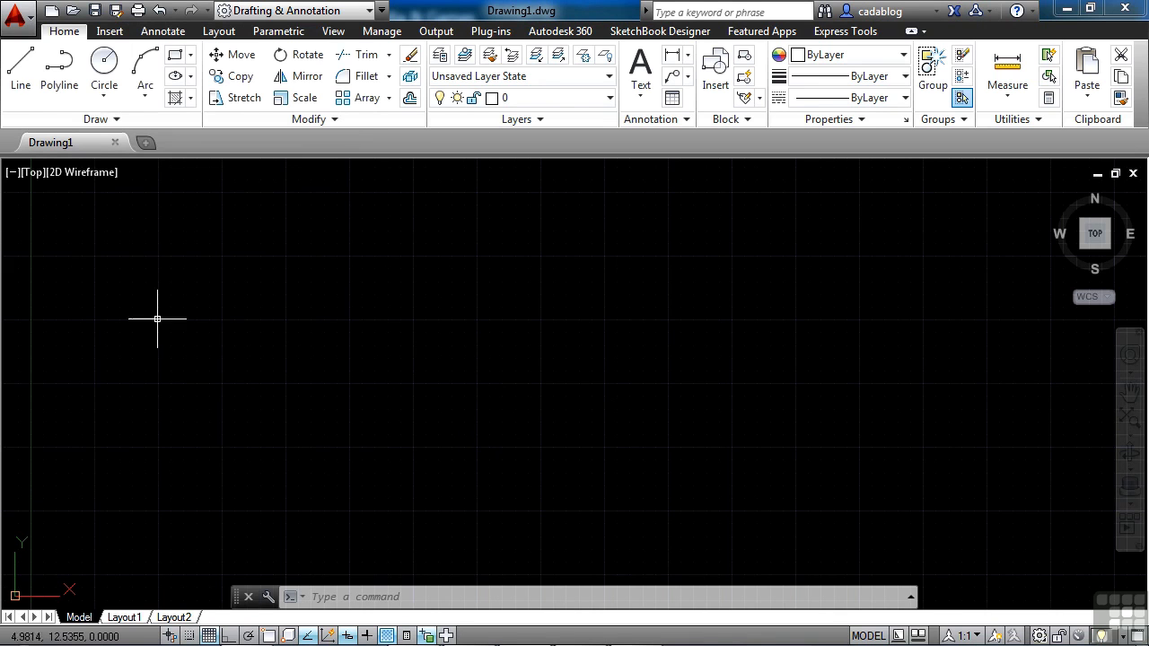
pyautogui.click(16, 18)
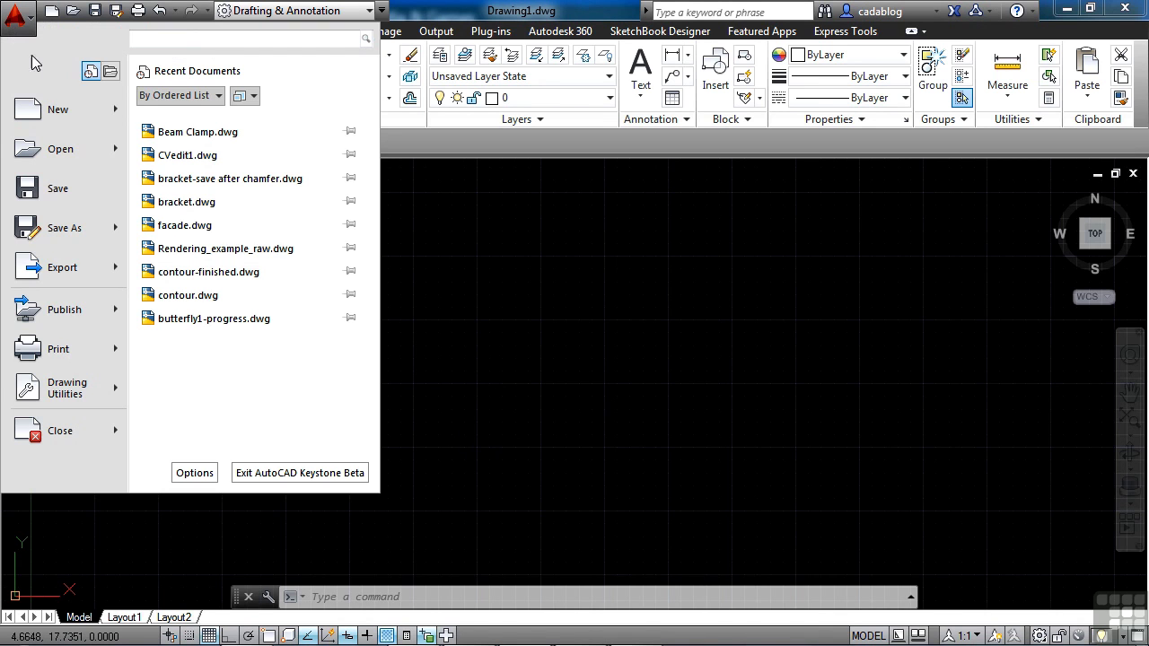
pyautogui.click(110, 72)
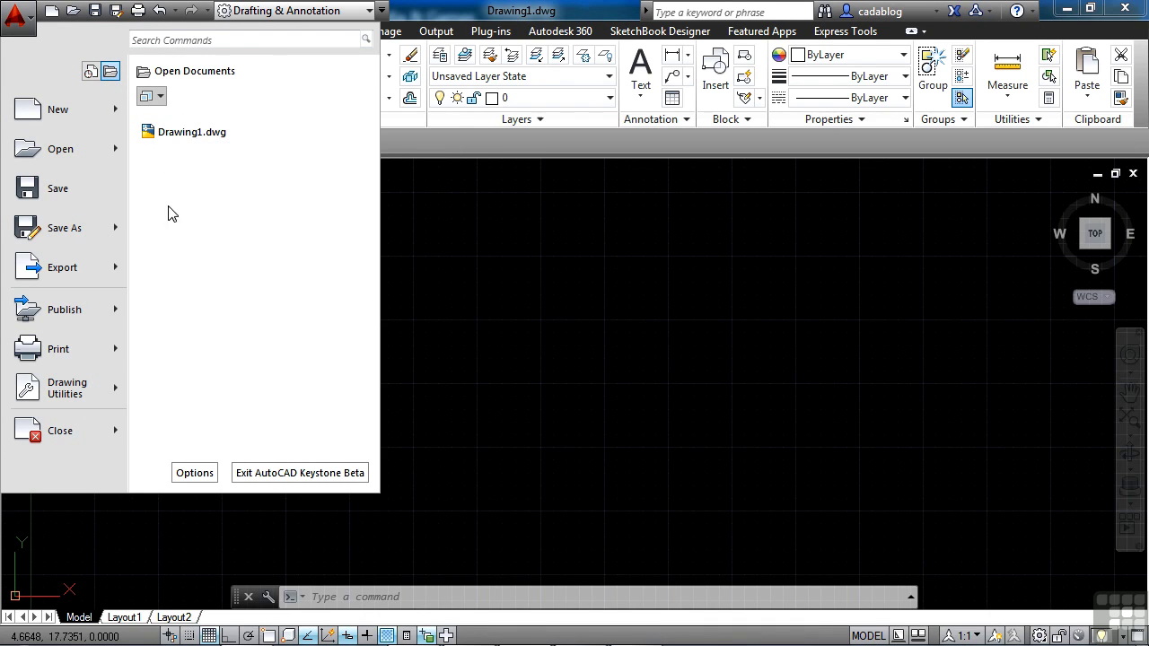
pyautogui.click(90, 71)
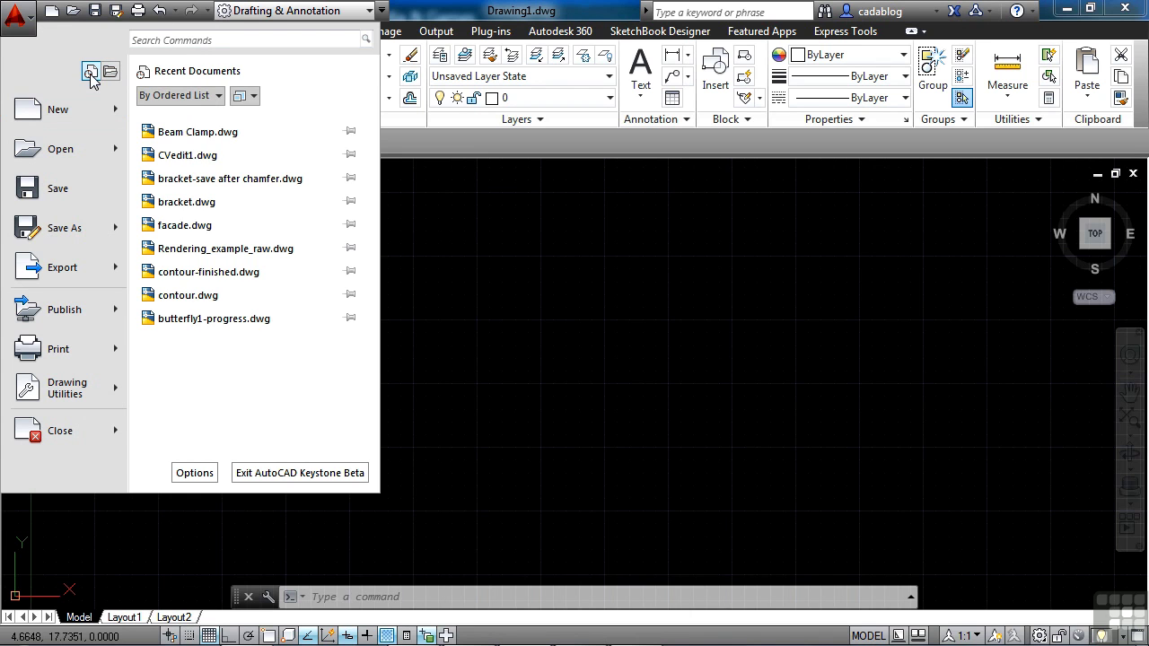
pyautogui.moveTo(191, 159)
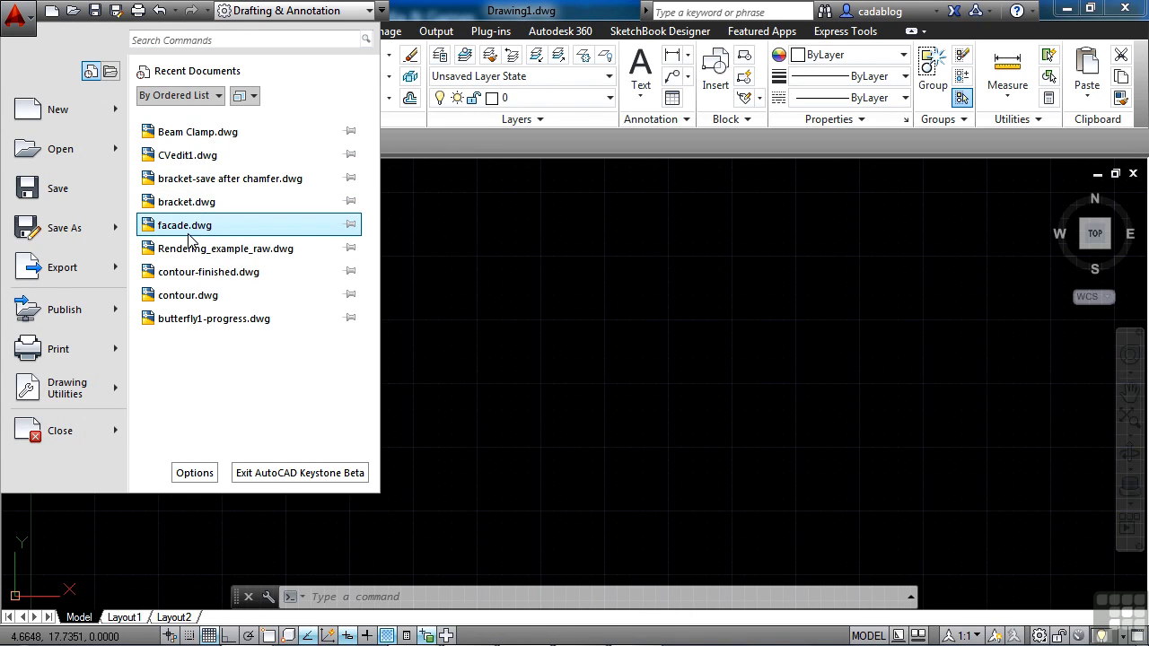
pyautogui.moveTo(202, 263)
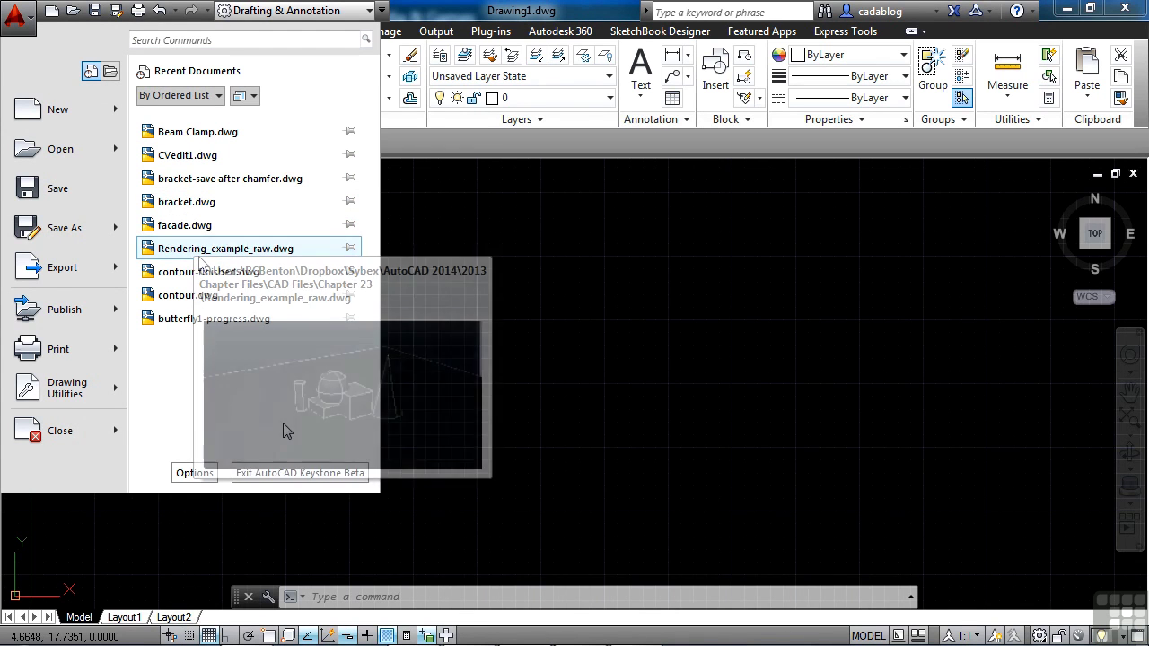
# Step: Open Options from the application menu, view the Files tab, and cancel
pyautogui.click(195, 474)
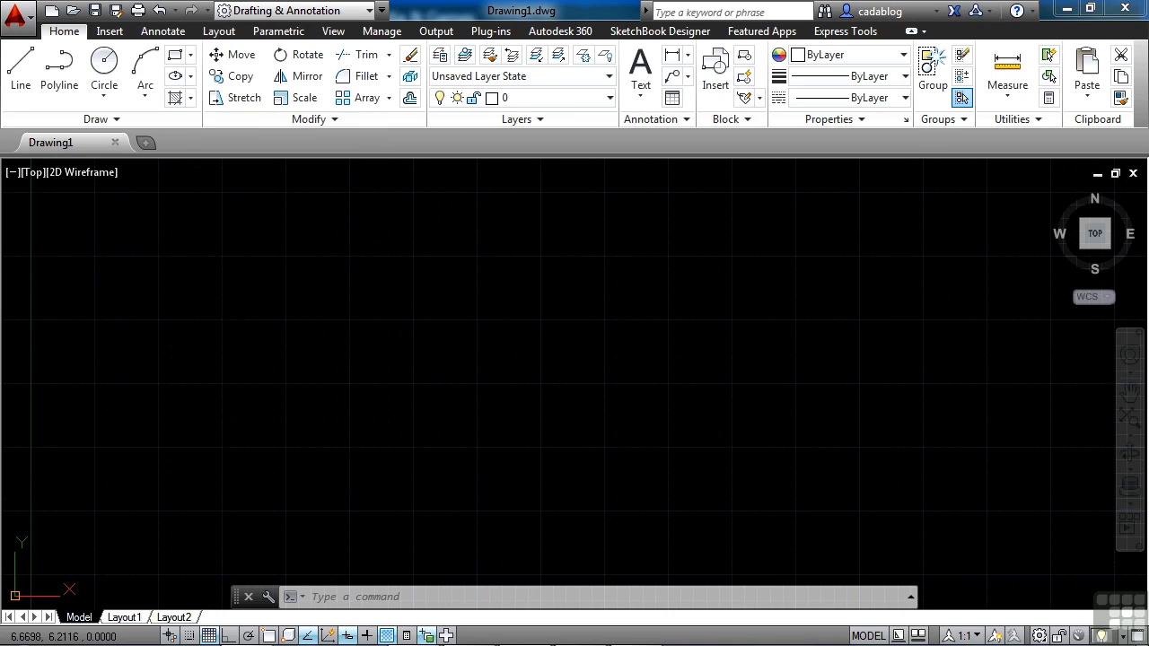
pyautogui.click(325, 154)
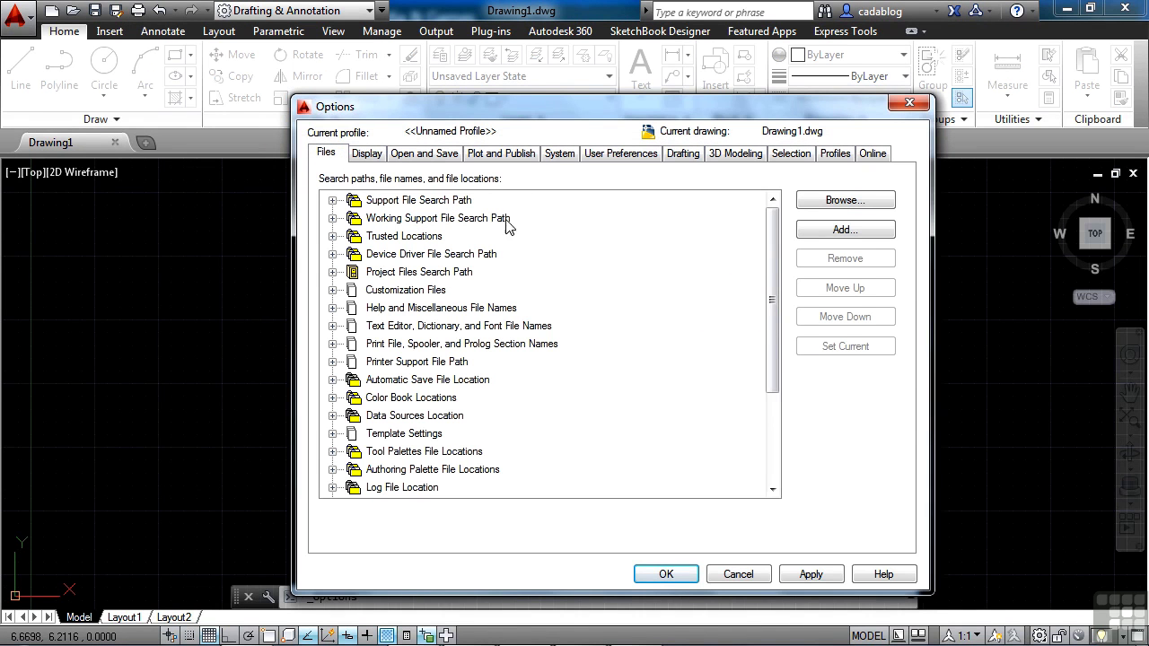
pyautogui.moveTo(549, 106); pyautogui.dragTo(516, 84)
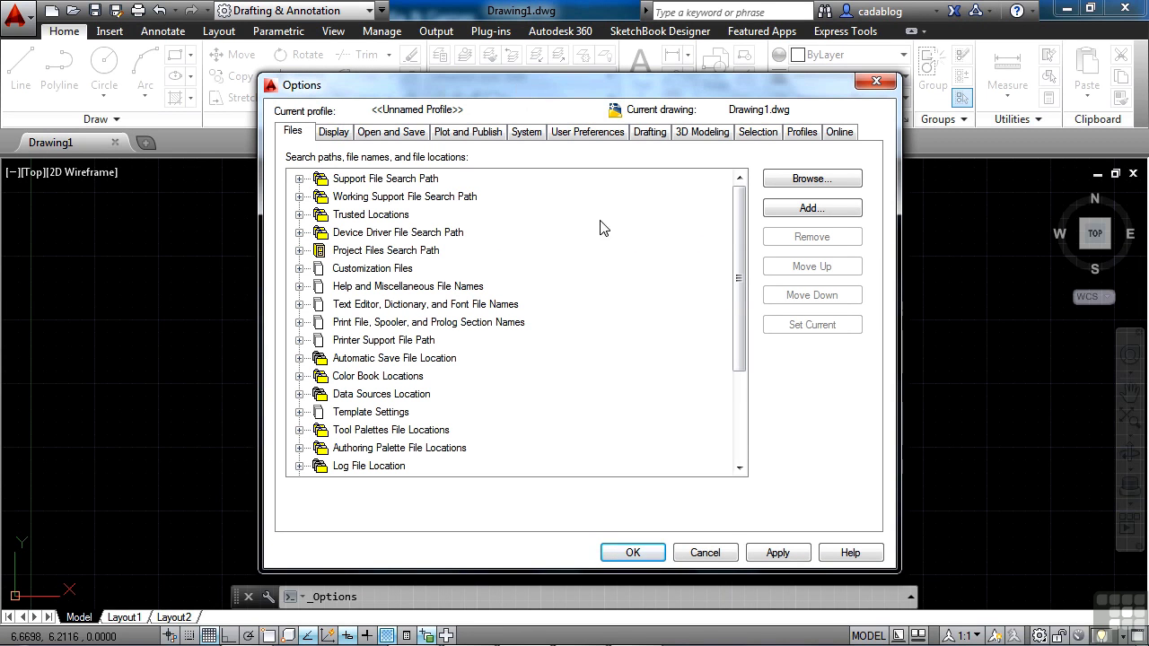
pyautogui.click(704, 552)
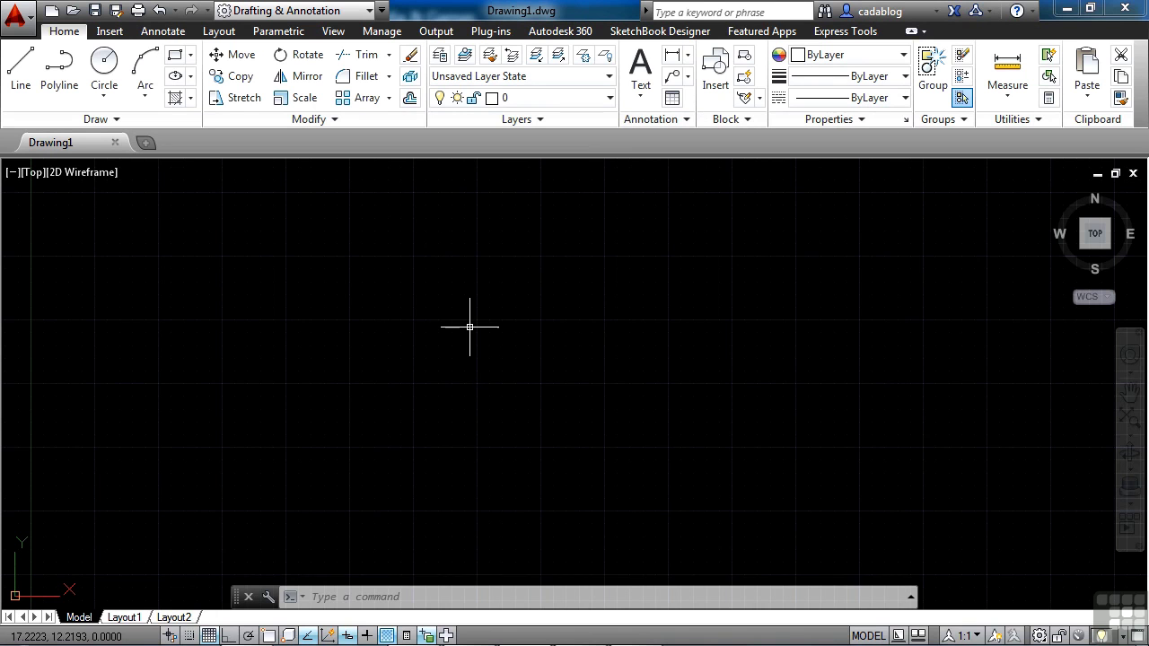
# Step: Reopen Options with OP, view every tab from Files through Drafting, then cancel
pyautogui.write('op')
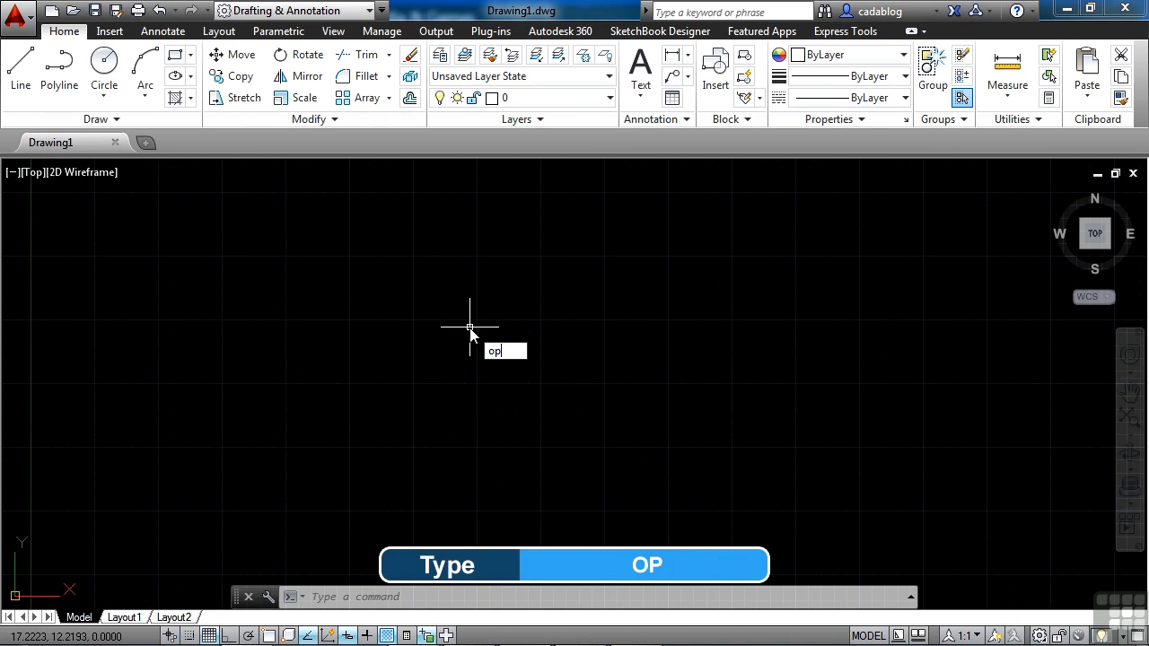
pyautogui.press('Return')
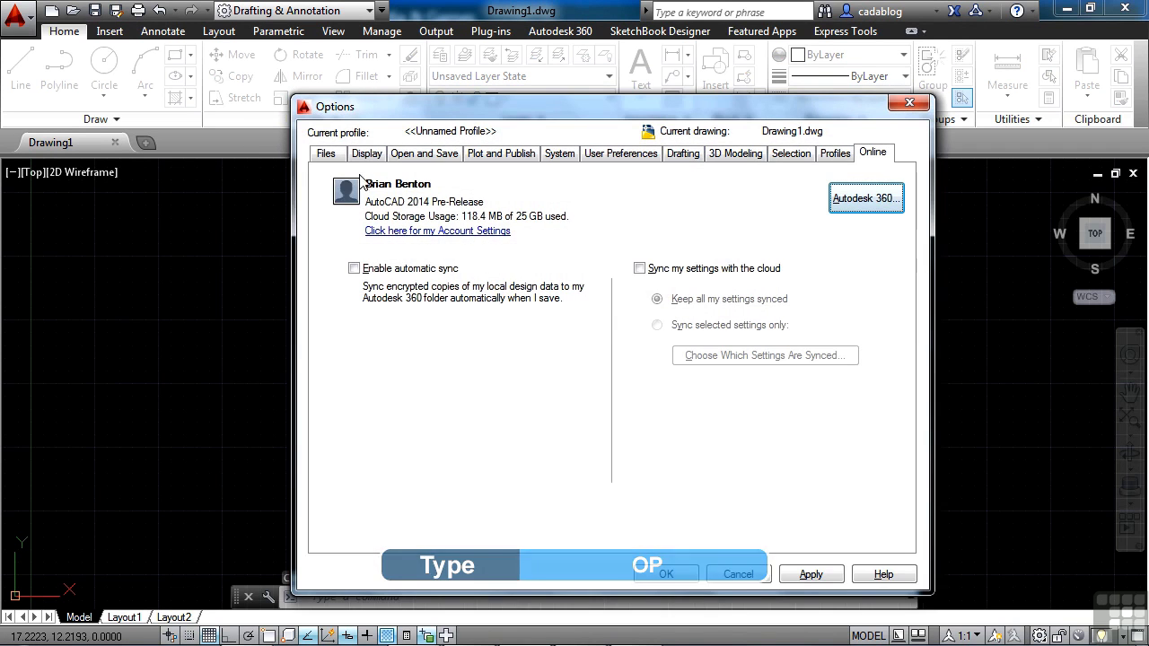
pyautogui.click(345, 156)
pyautogui.click(367, 155)
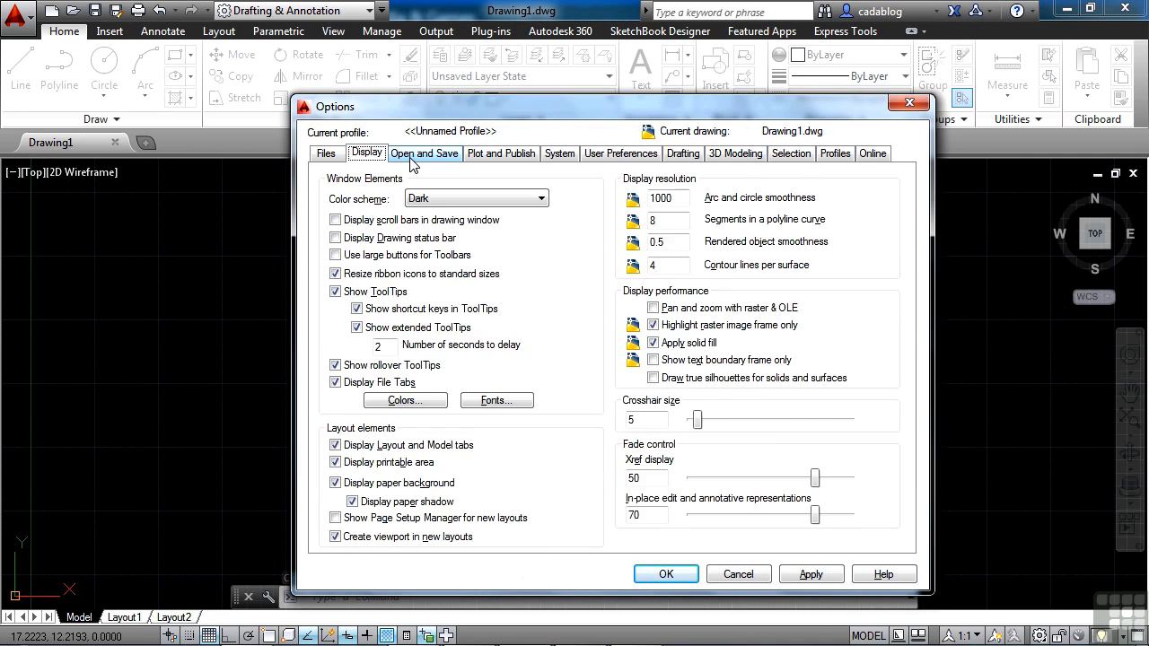
pyautogui.click(414, 158)
pyautogui.click(499, 155)
pyautogui.click(560, 155)
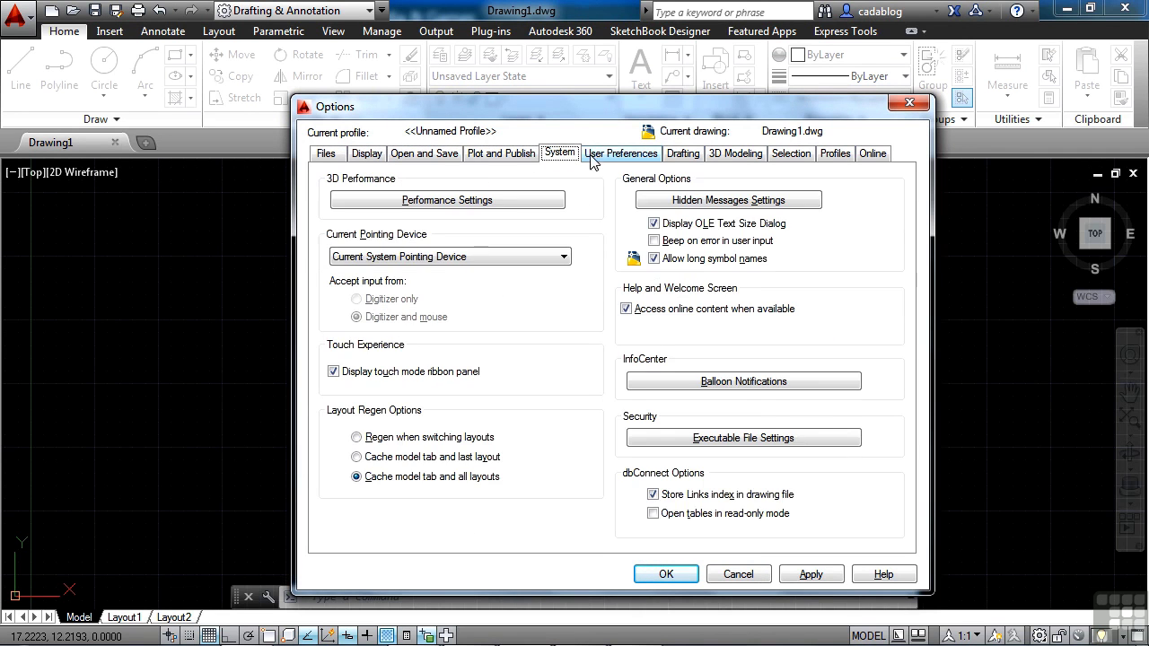
pyautogui.click(598, 159)
pyautogui.click(680, 159)
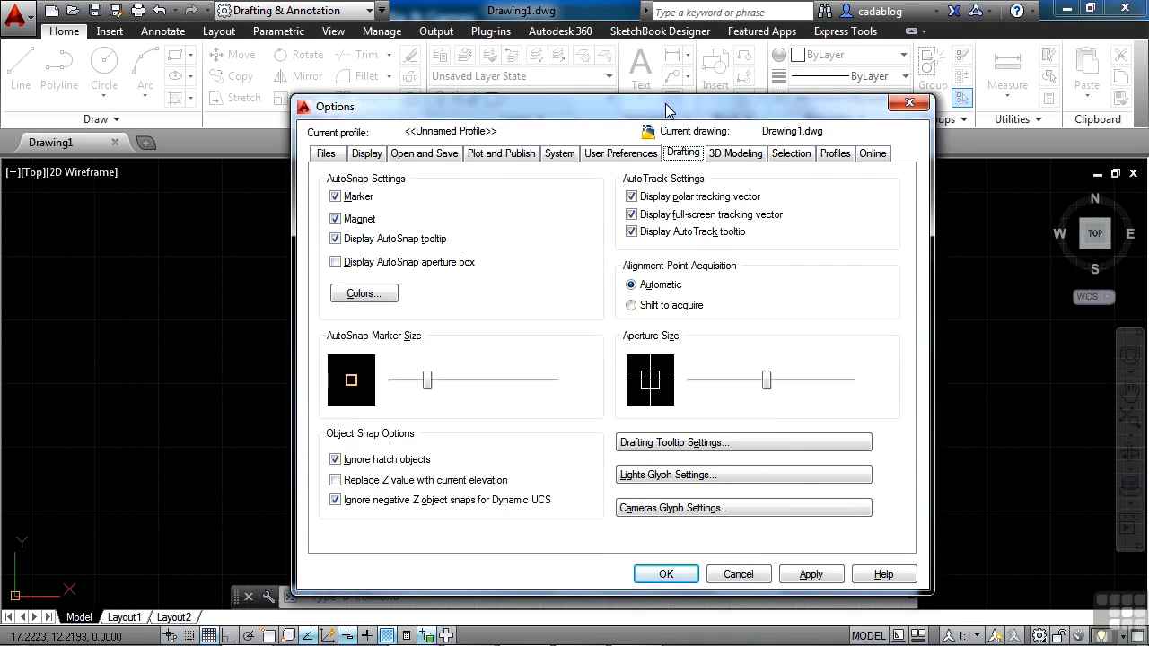
pyautogui.moveTo(666, 107); pyautogui.dragTo(648, 96)
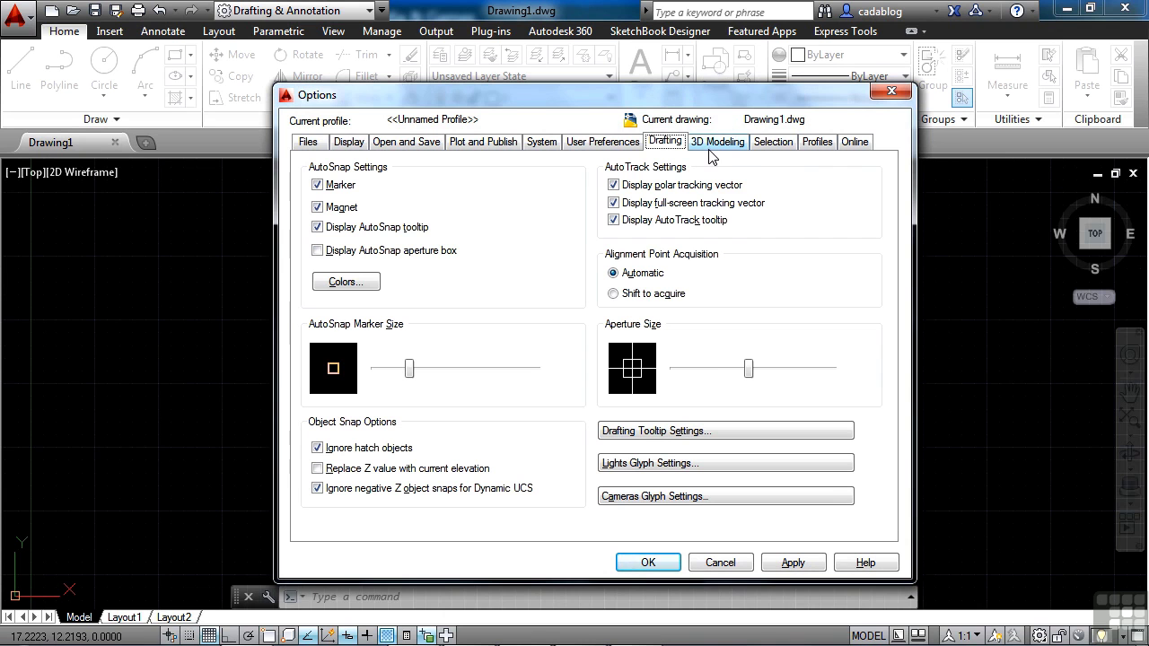
pyautogui.click(723, 563)
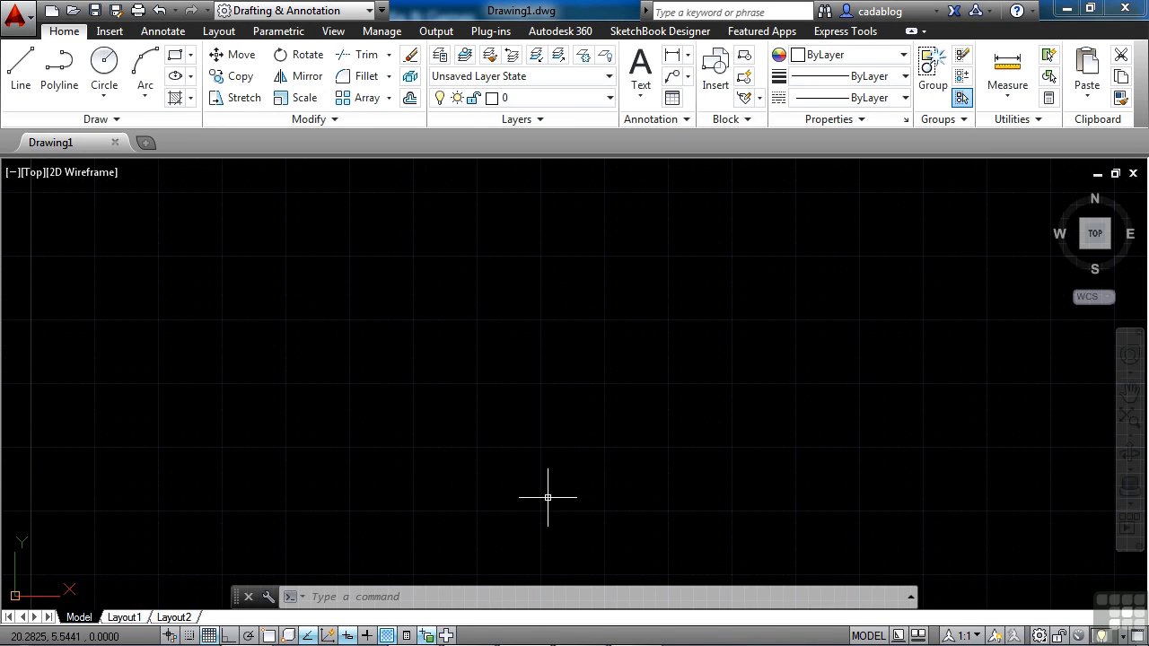
pyautogui.click(510, 595)
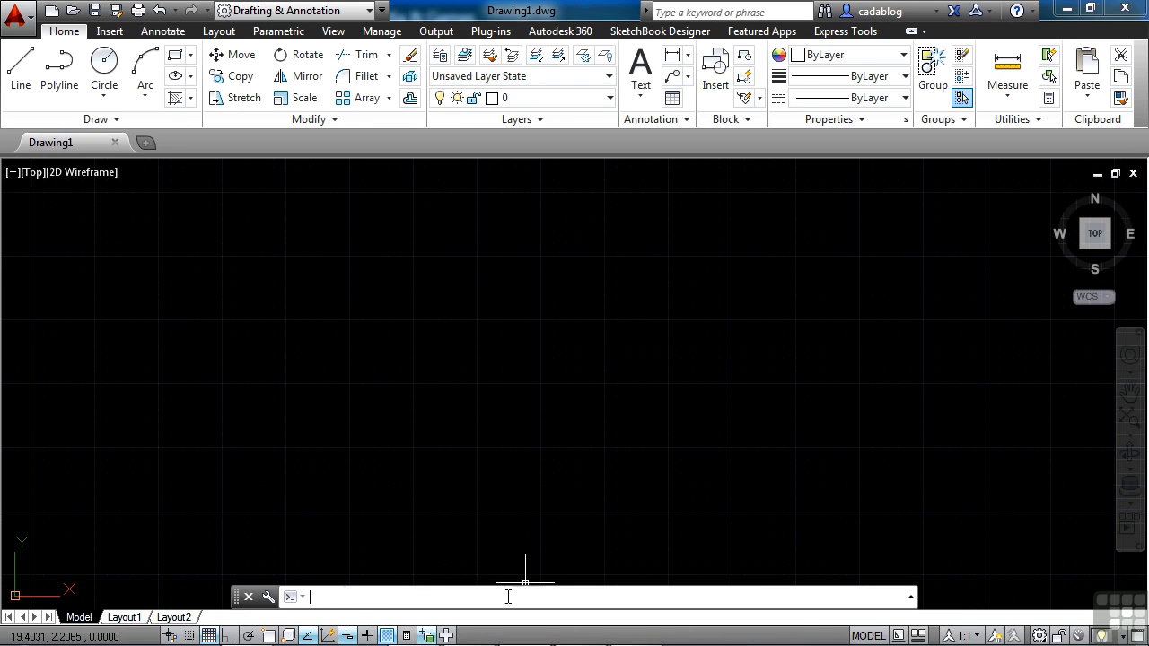
pyautogui.click(405, 597)
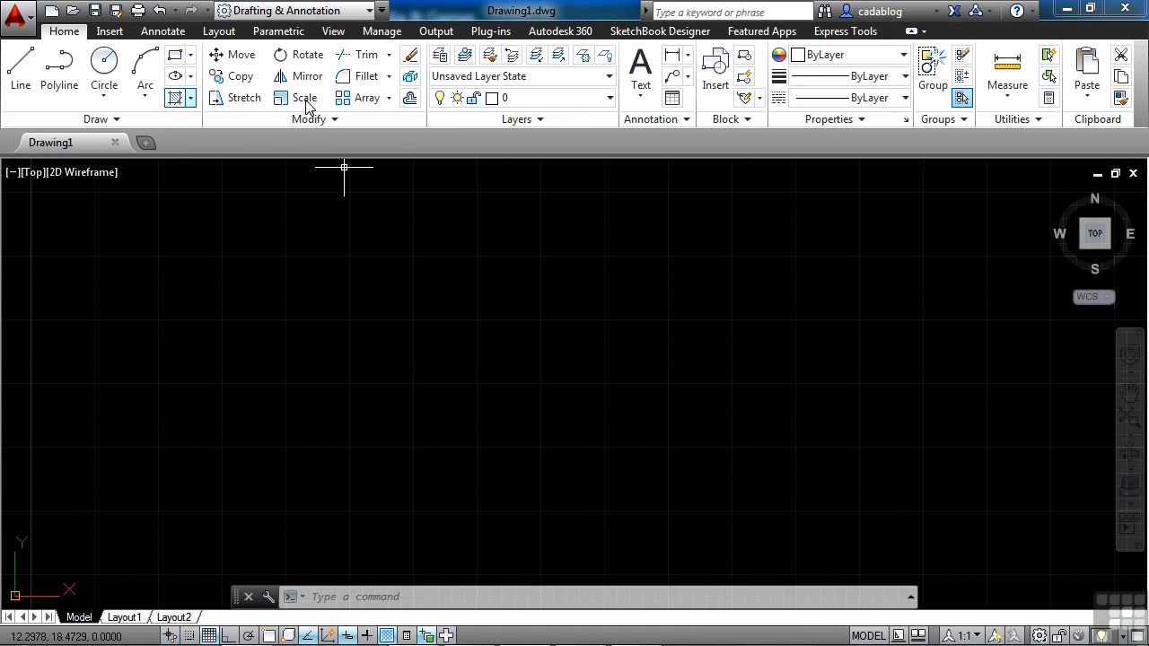
pyautogui.click(107, 32)
pyautogui.click(162, 31)
pyautogui.click(63, 32)
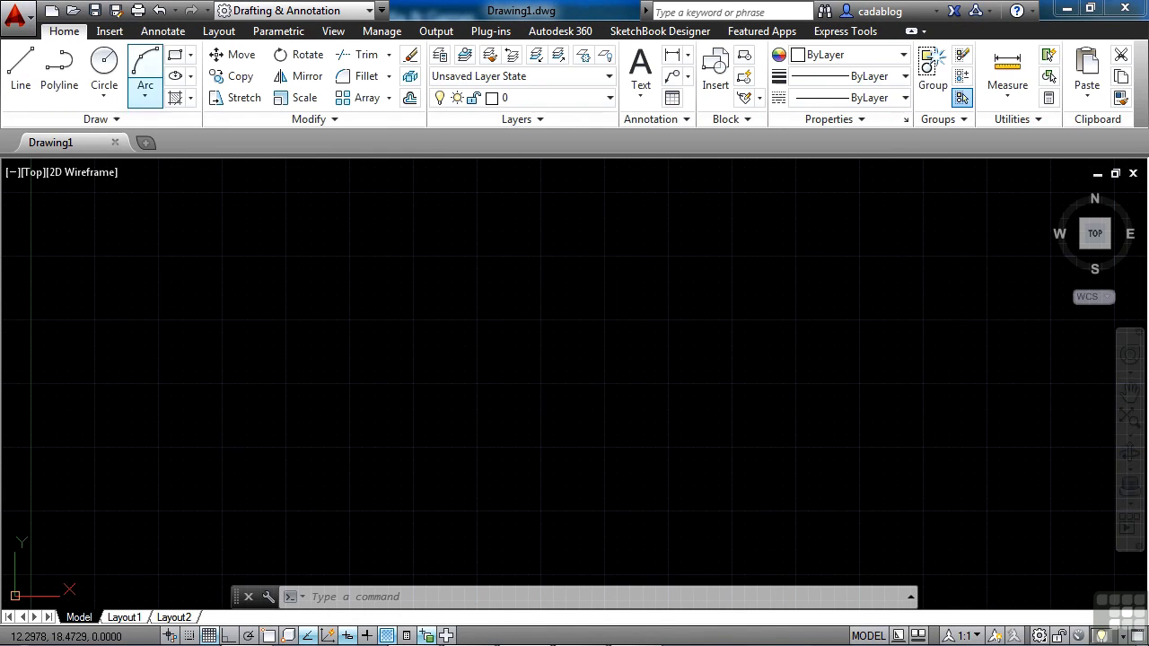
pyautogui.click(18, 21)
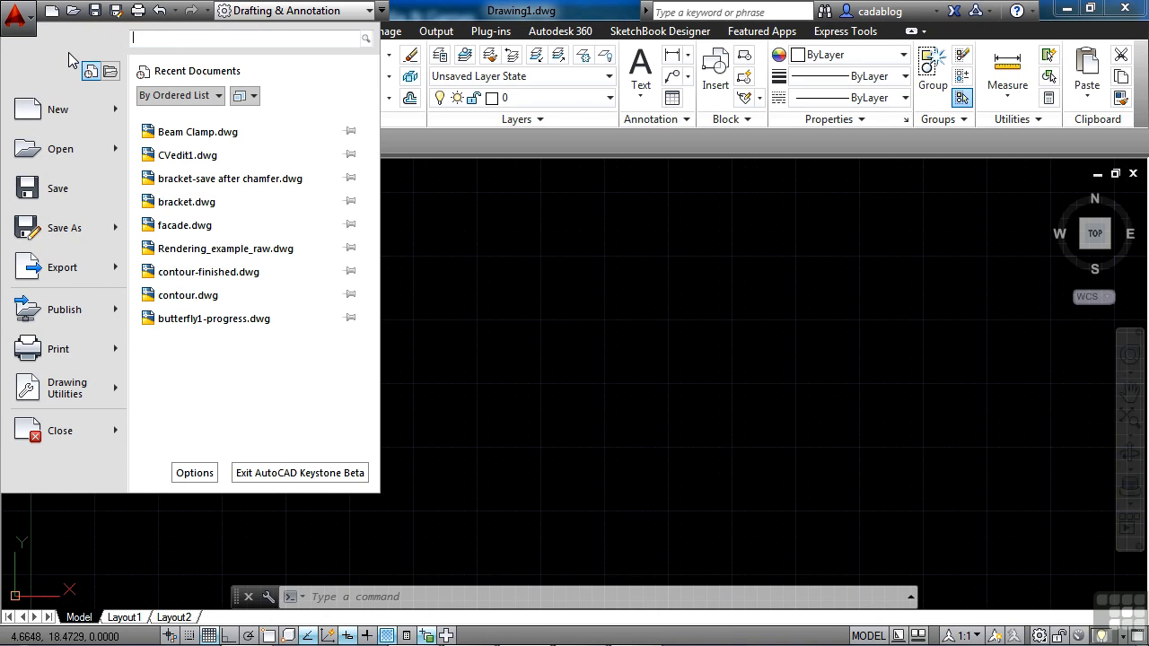
pyautogui.write('da')
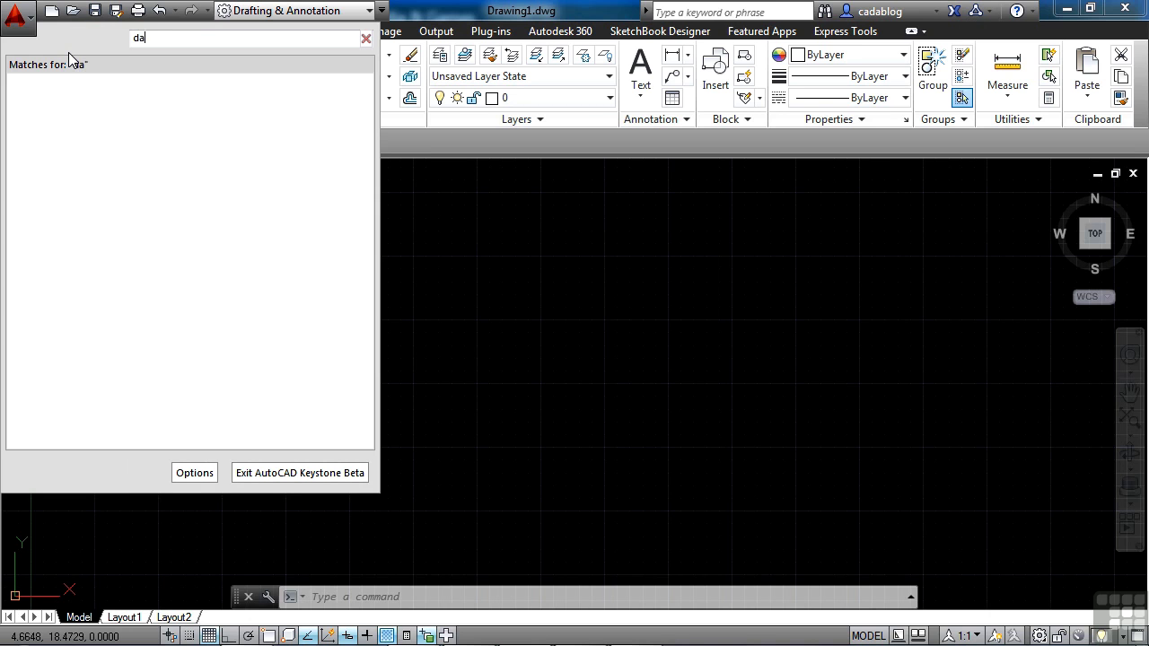
pyautogui.write('taext')
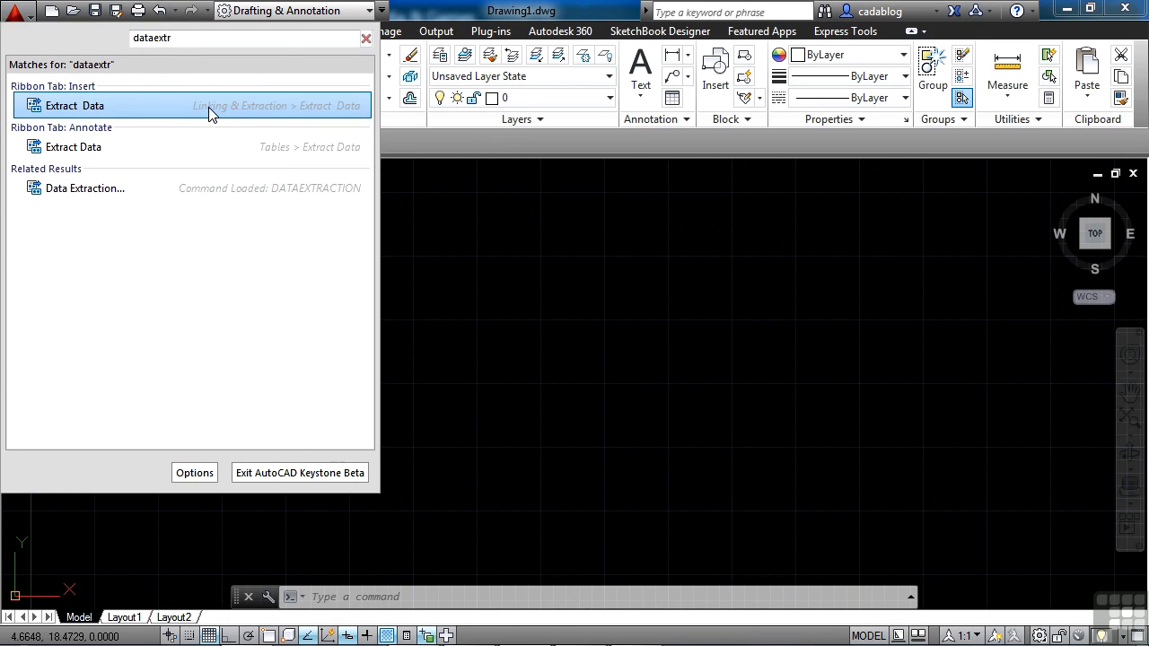
pyautogui.press('Escape')
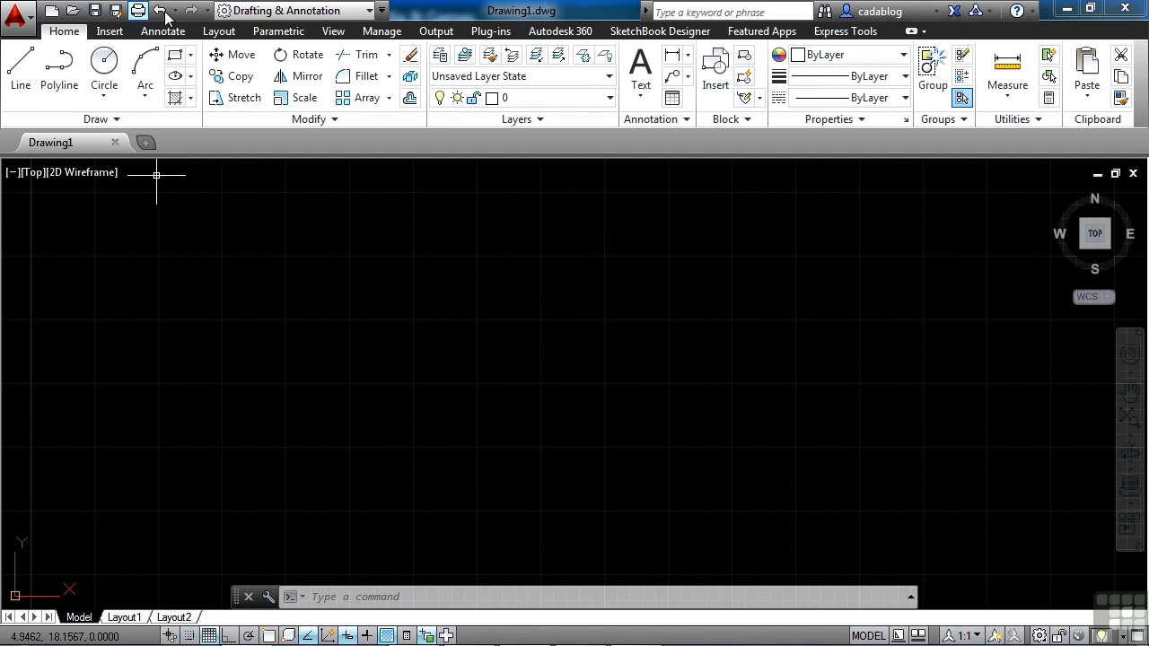
# Step: Show the application menu's Recent Documents list and preview the Open and Save As submenus
pyautogui.click(20, 18)
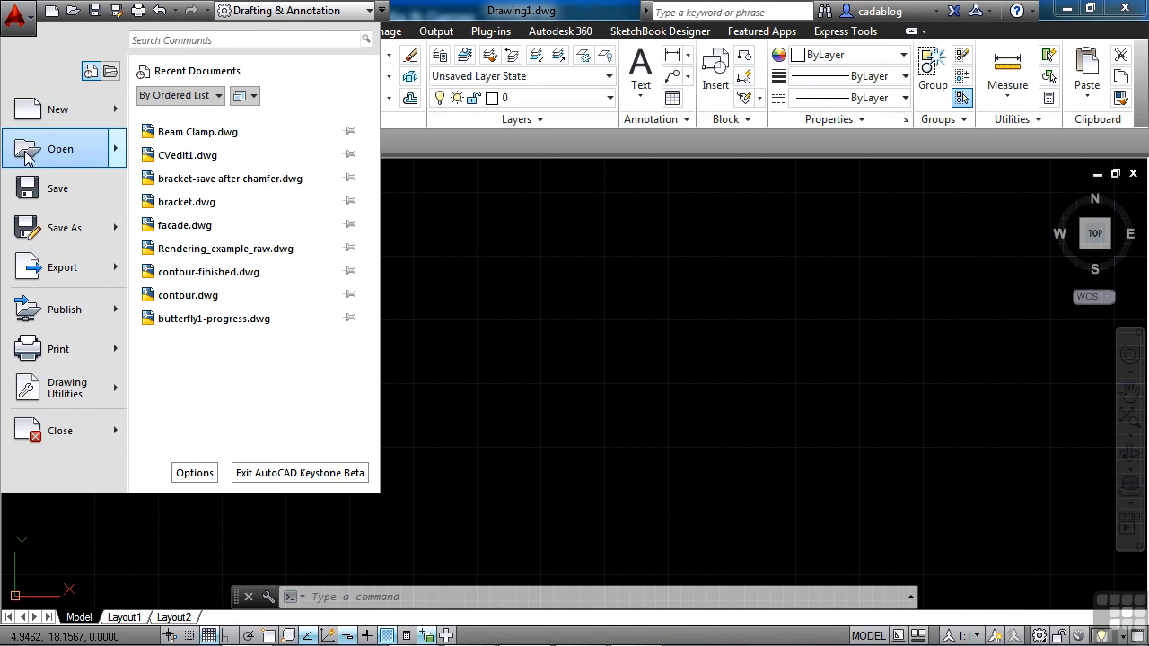
pyautogui.moveTo(34, 158)
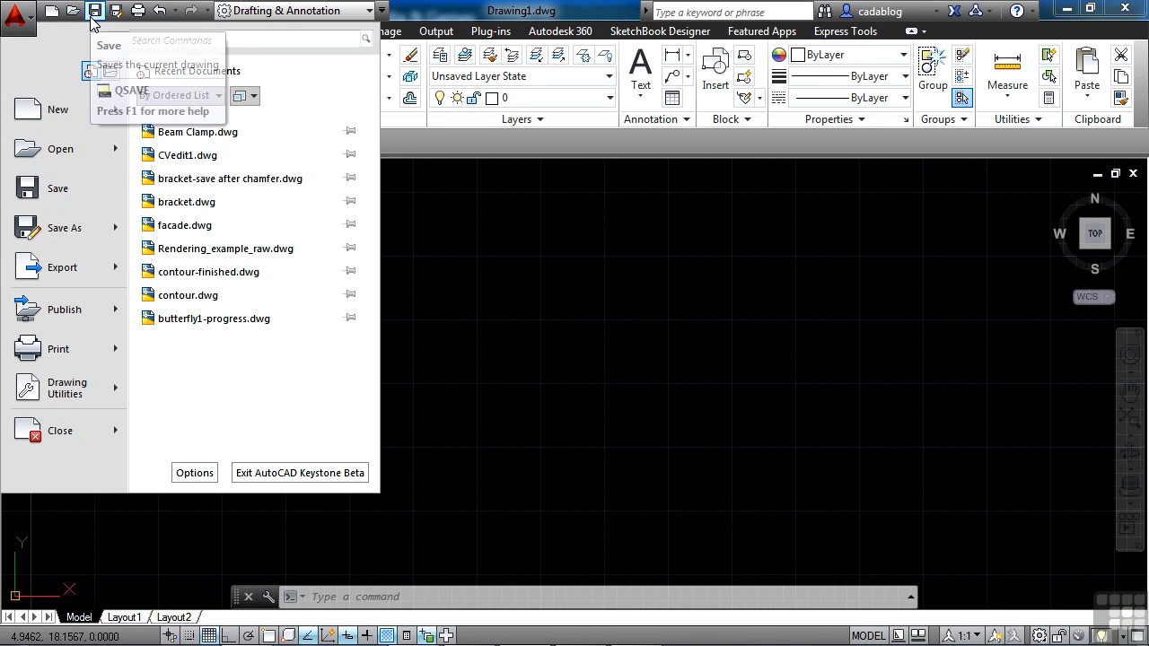
pyautogui.moveTo(22, 228)
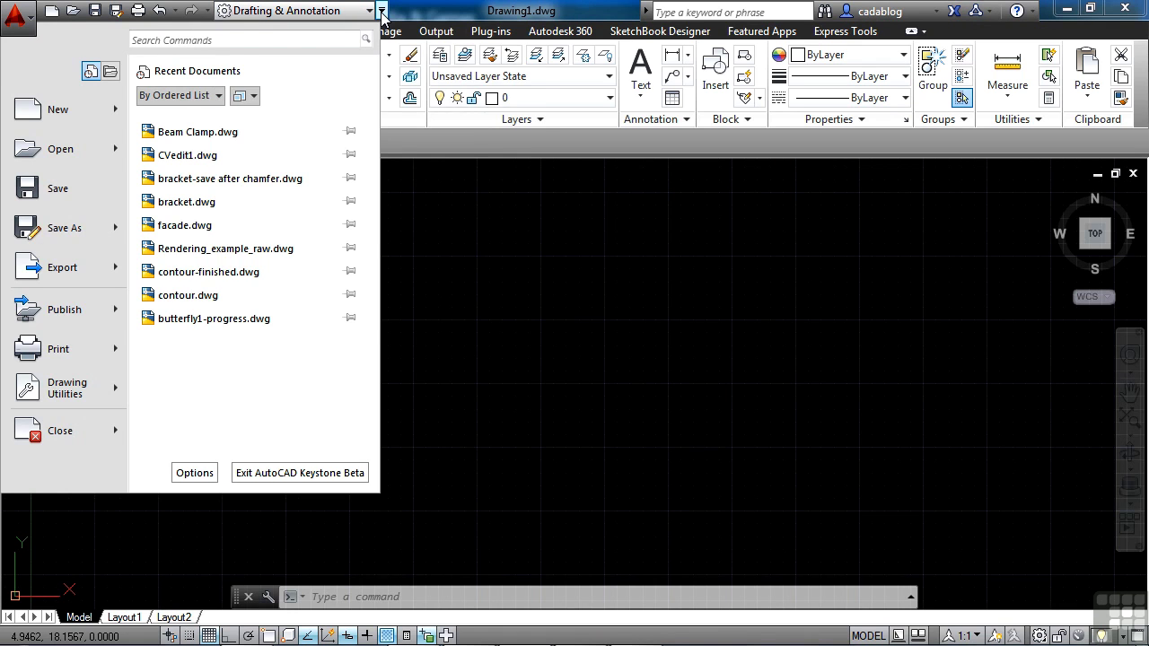
# Step: Check Match Properties in the Quick Access Toolbar customize list to add it
pyautogui.click(383, 11)
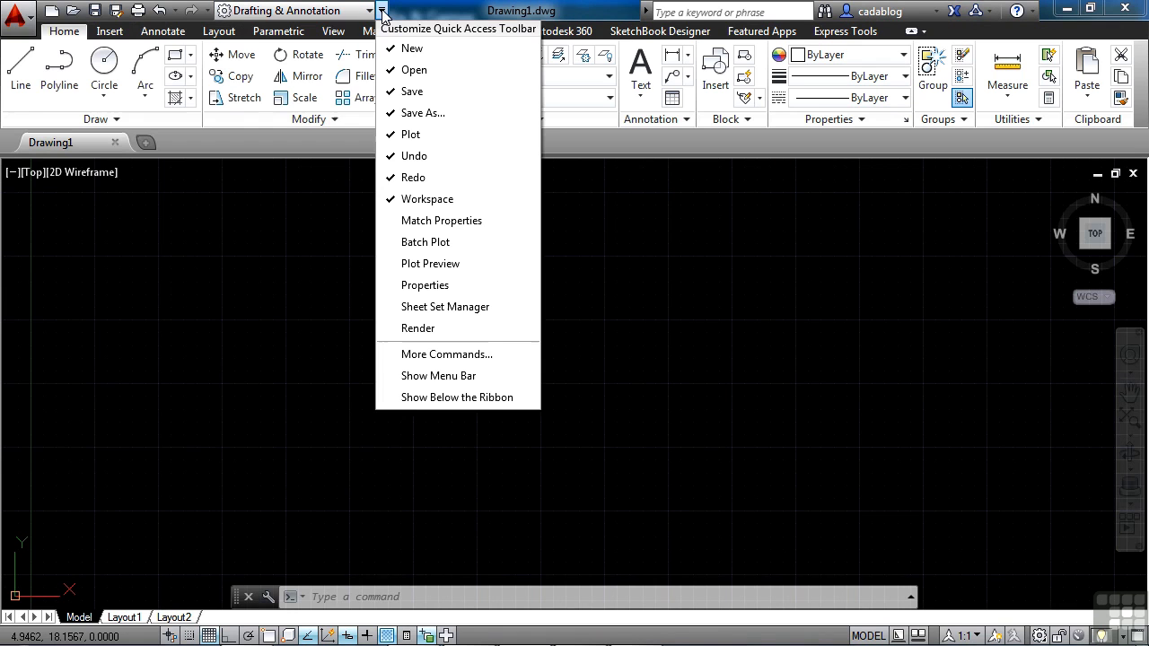
pyautogui.click(422, 222)
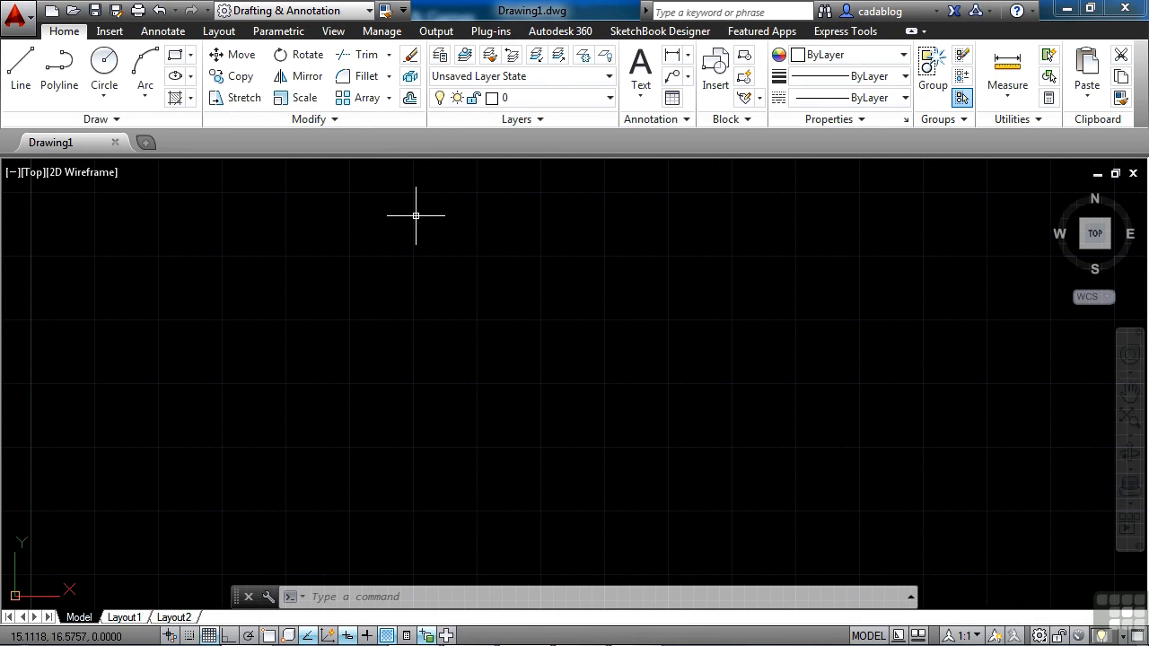
pyautogui.click(404, 11)
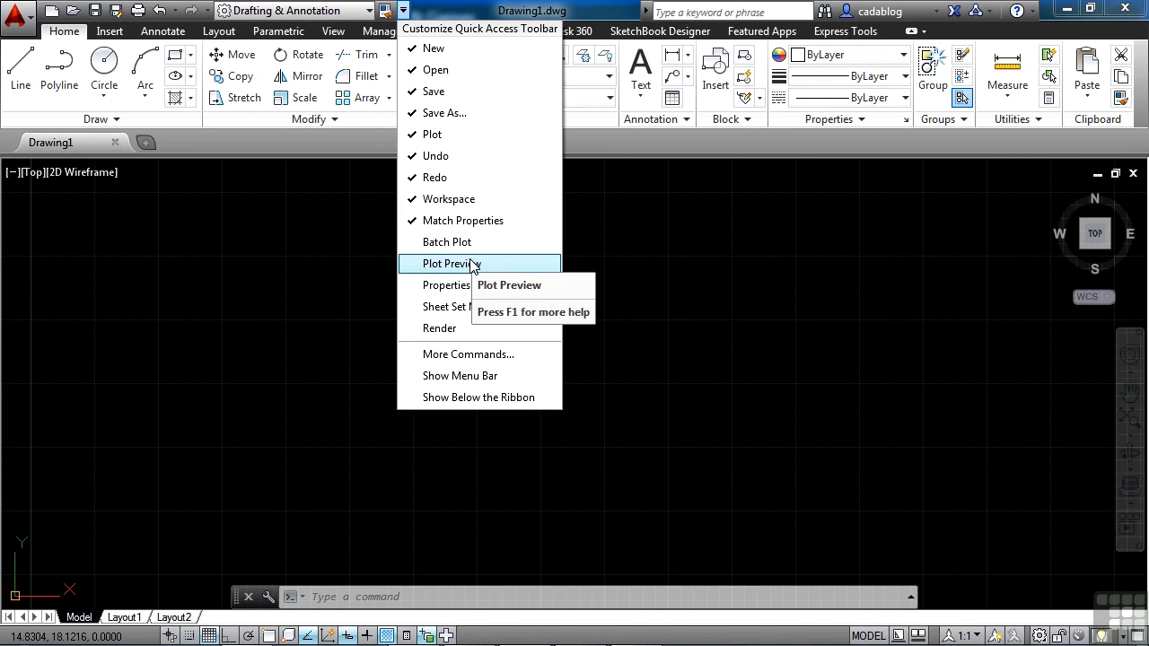
# Step: Drag 3D Mirror from the CUI command list onto the Quick Access Toolbar and confirm
pyautogui.click(491, 357)
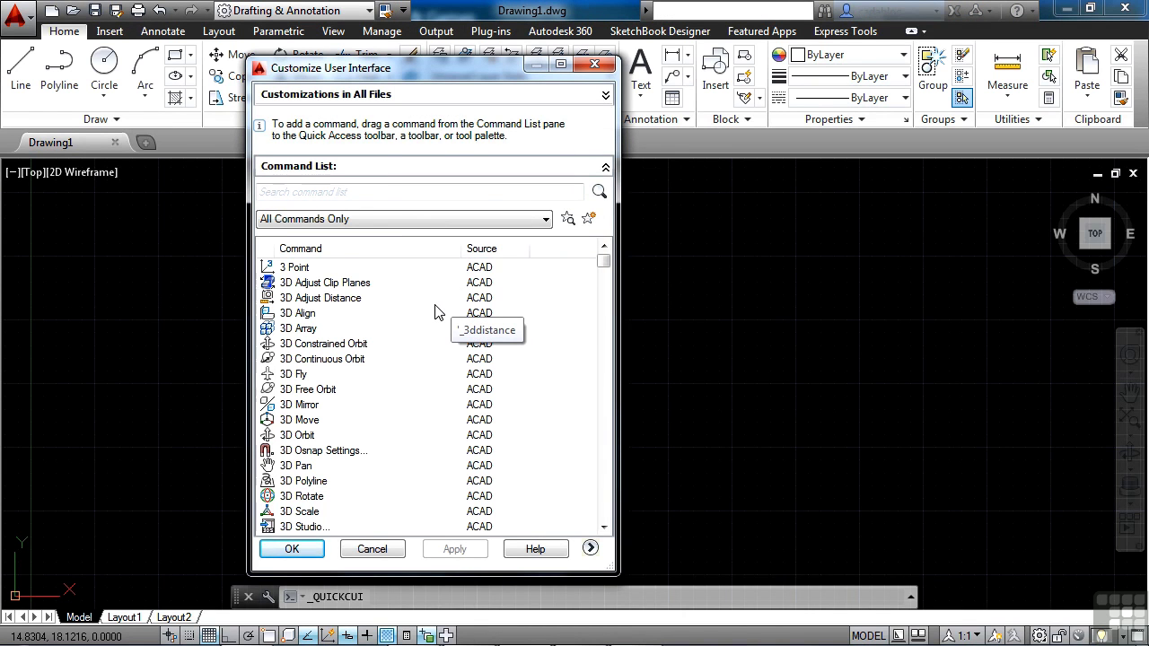
pyautogui.click(352, 390)
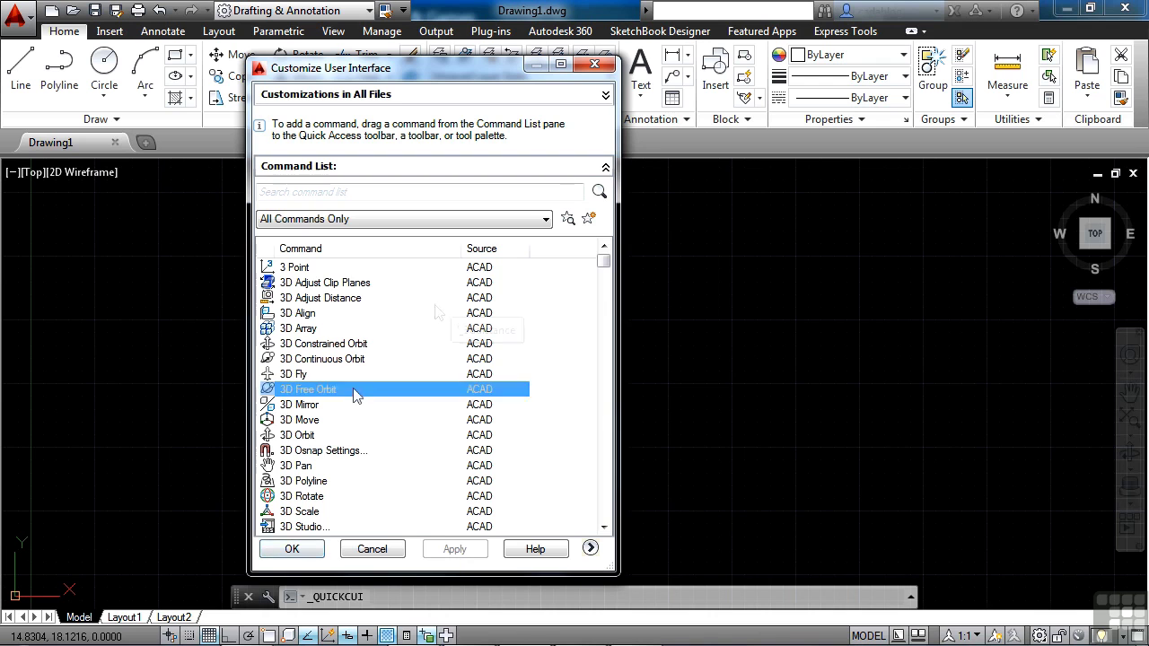
pyautogui.click(310, 405)
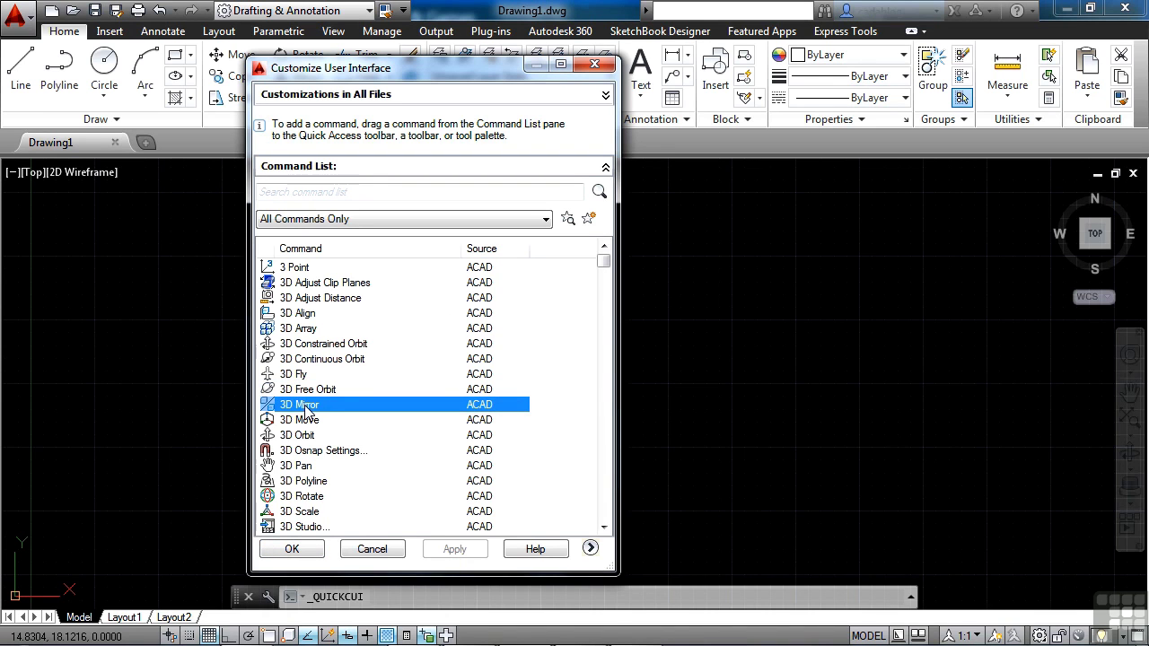
pyautogui.moveTo(312, 408); pyautogui.dragTo(130, 12)
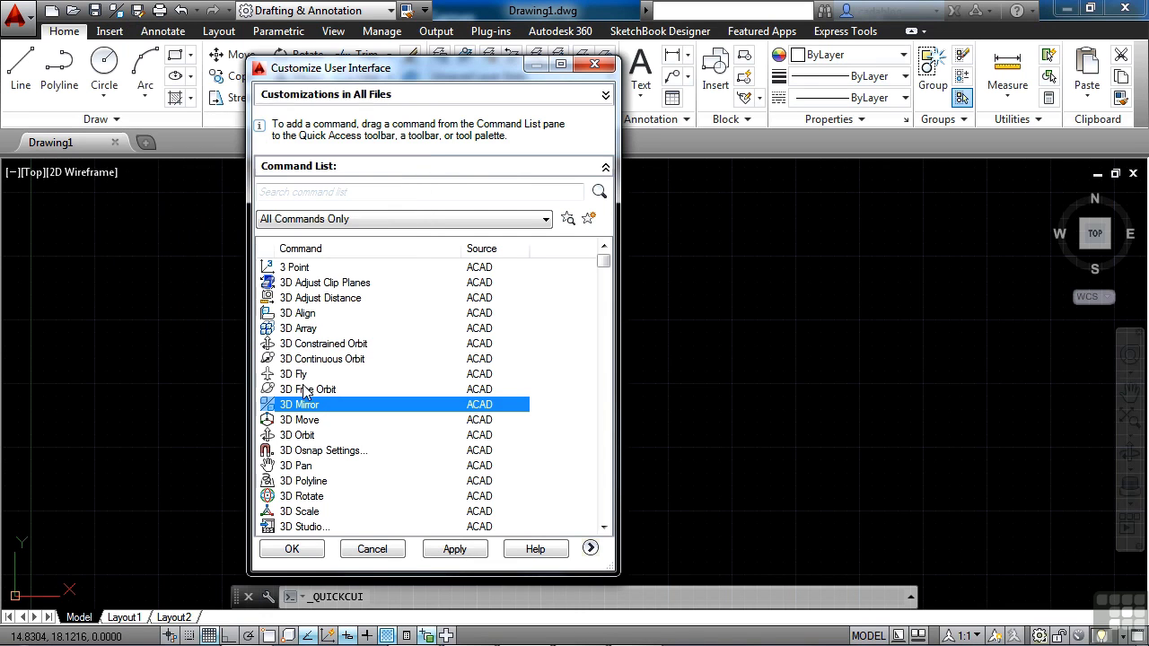
pyautogui.click(295, 549)
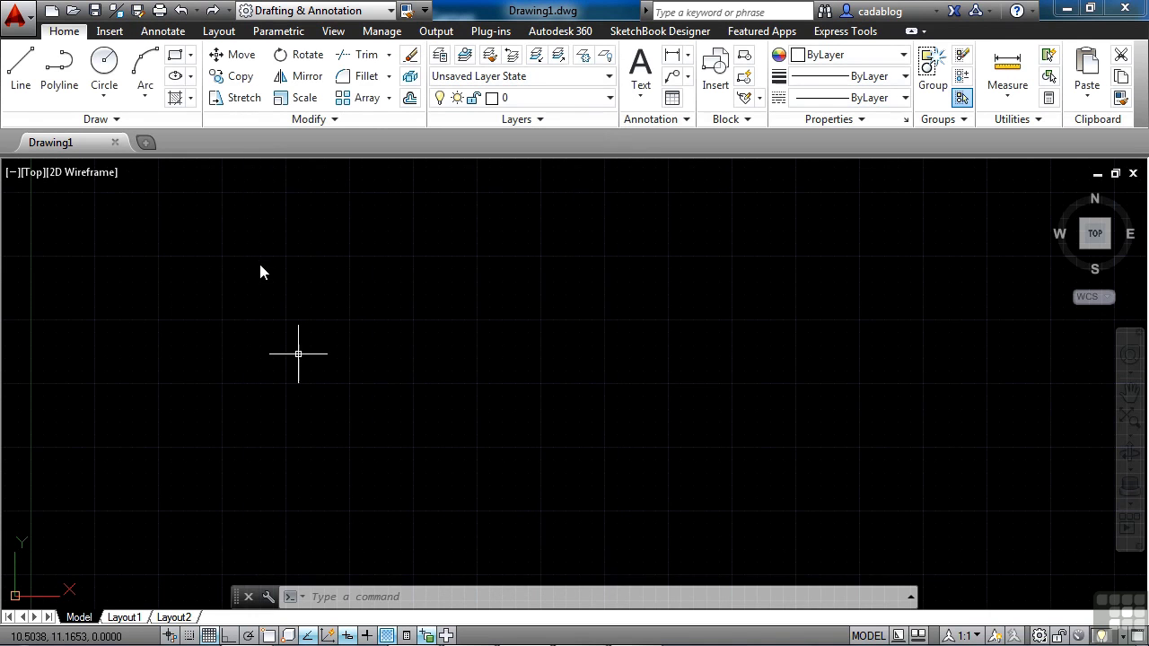
# Step: Remove the 3D Mirror and Match Properties icons from the Quick Access Toolbar
pyautogui.rightClick(119, 16)
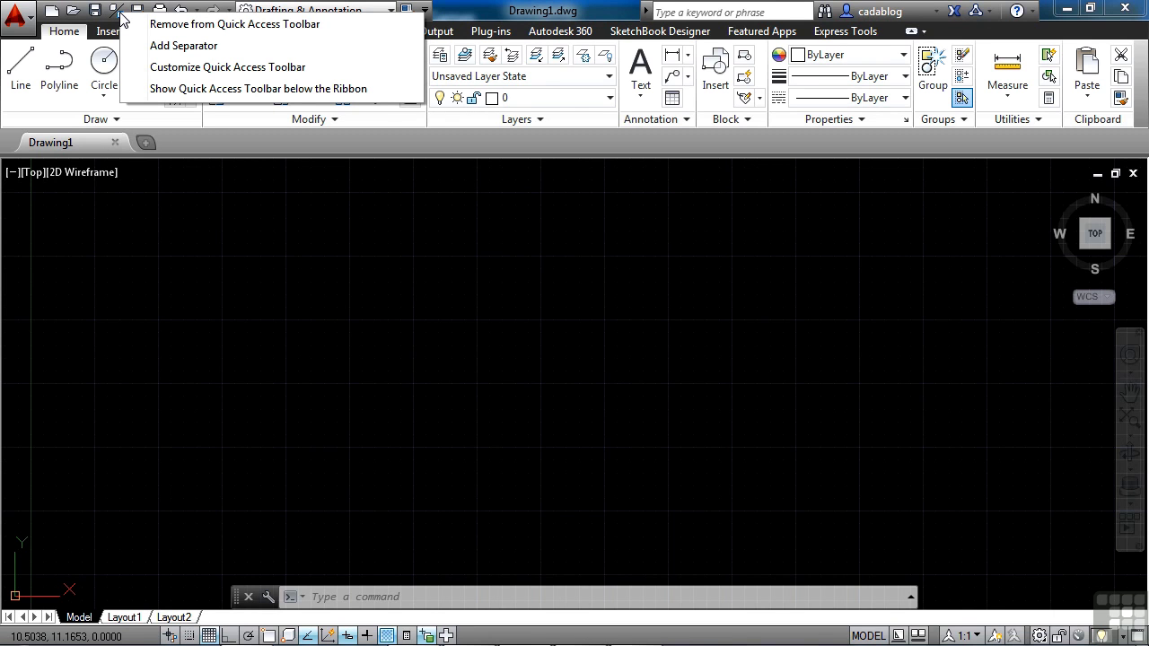
pyautogui.click(278, 33)
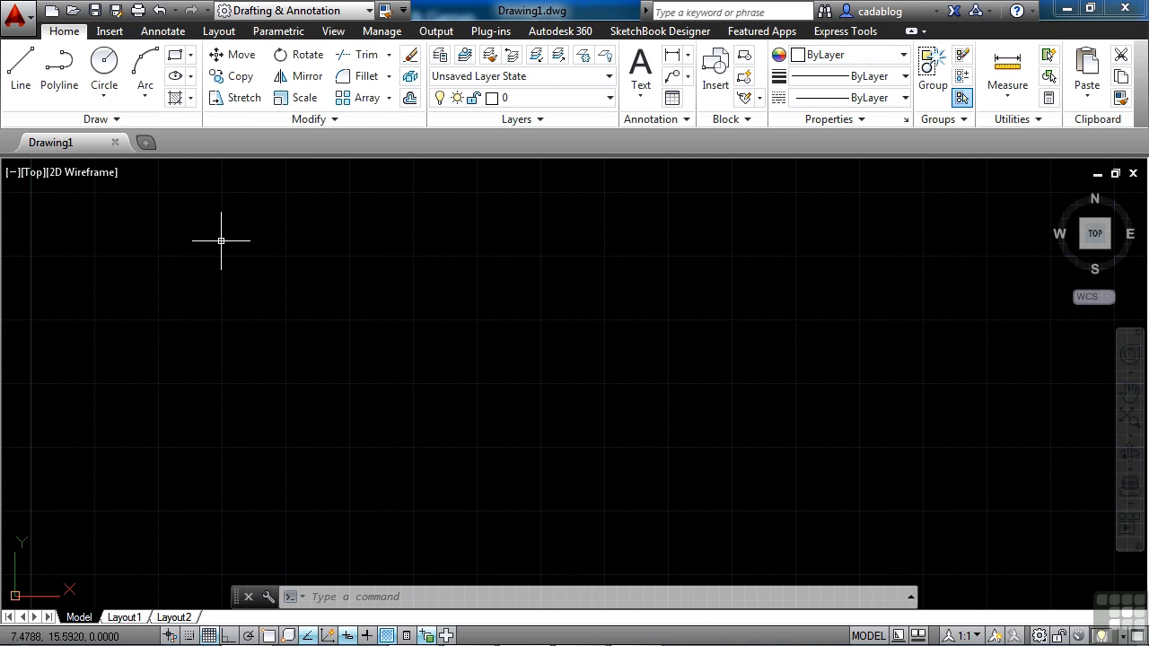
pyautogui.rightClick(384, 11)
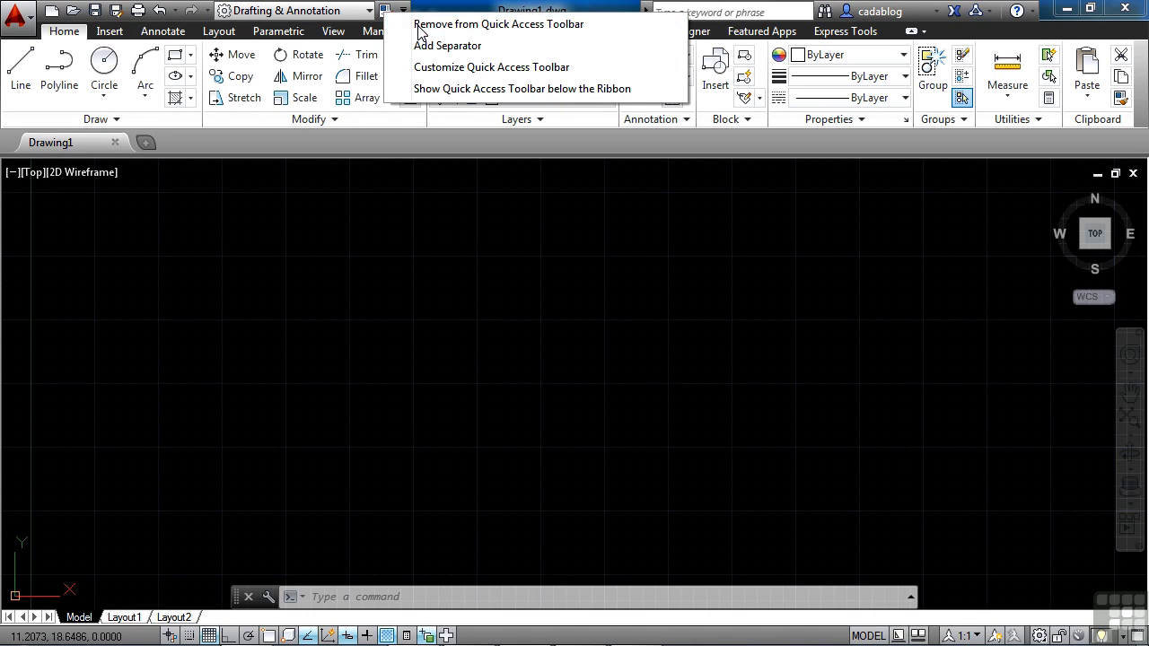
pyautogui.click(419, 27)
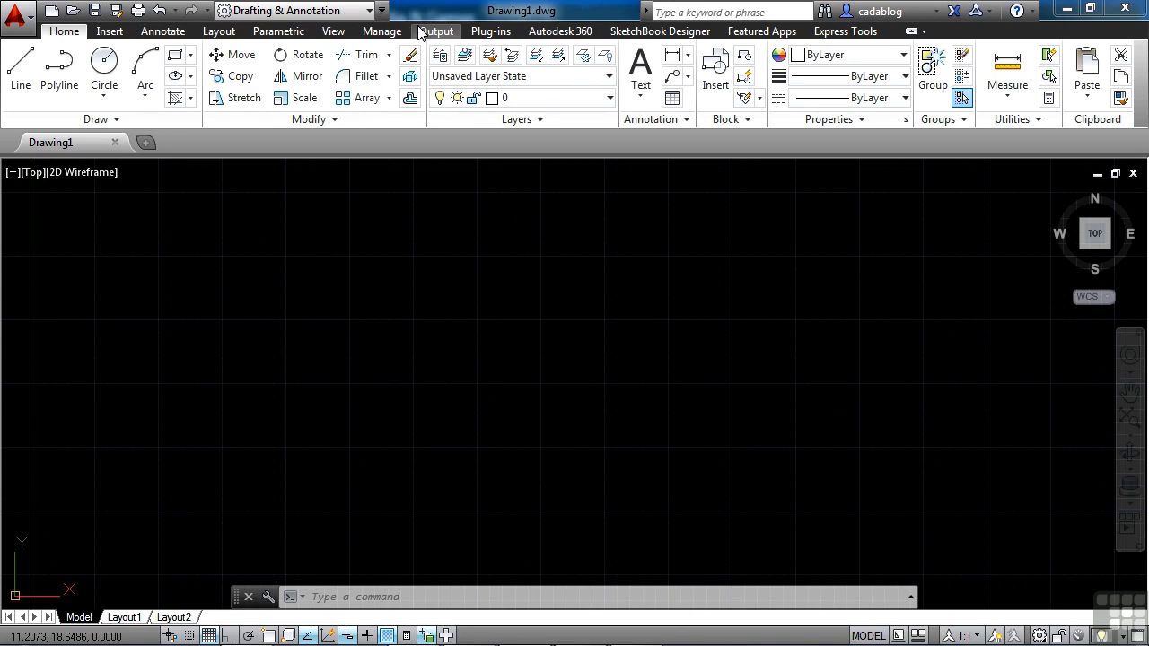
pyautogui.rightClick(154, 11)
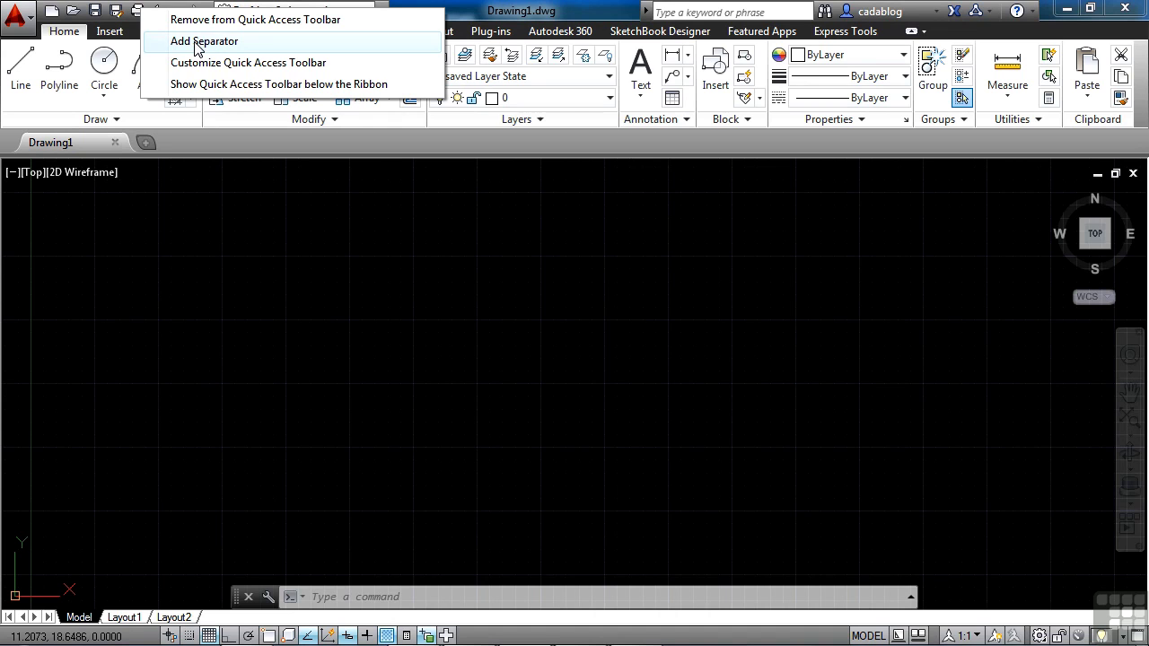
pyautogui.click(281, 84)
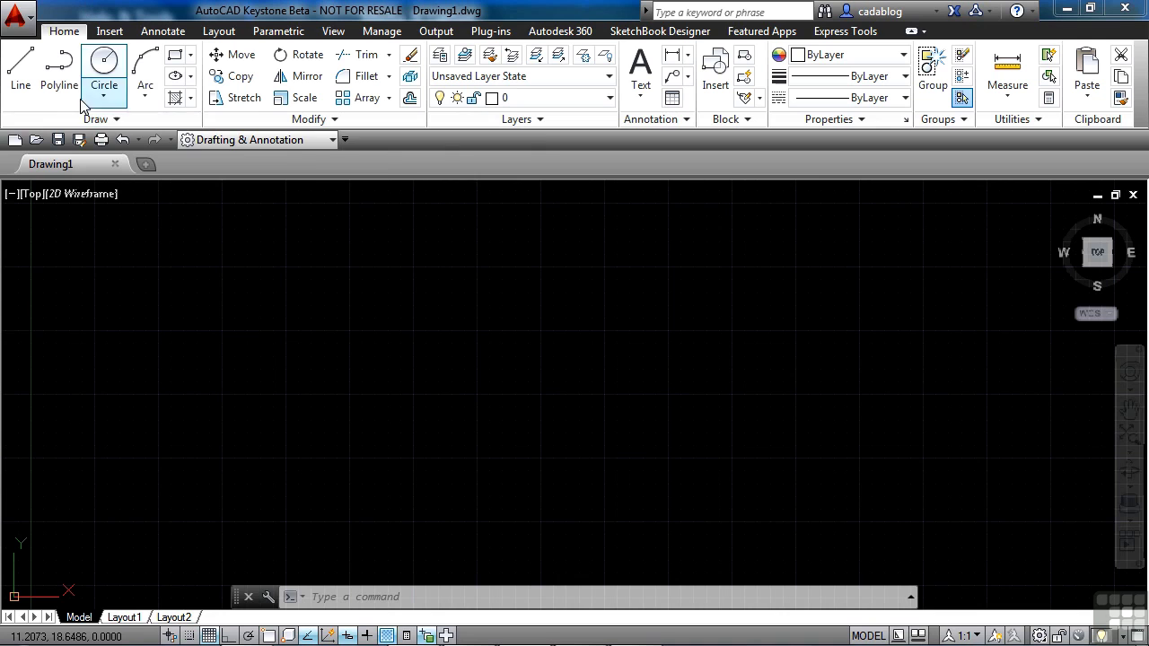
pyautogui.rightClick(80, 143)
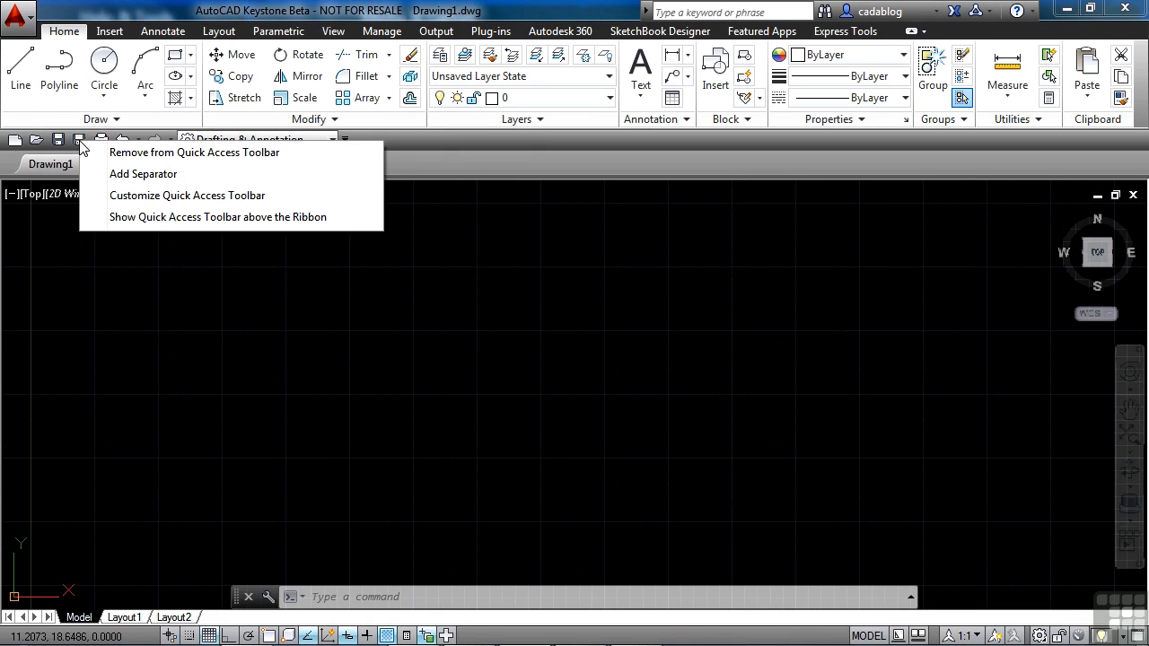
pyautogui.click(153, 217)
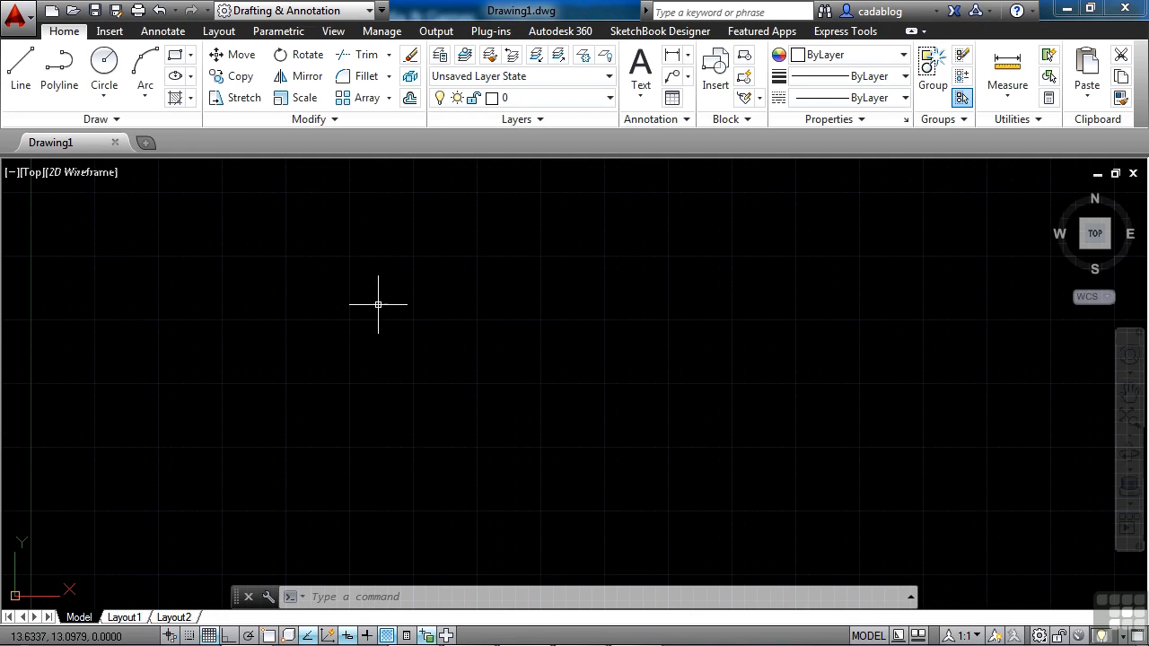